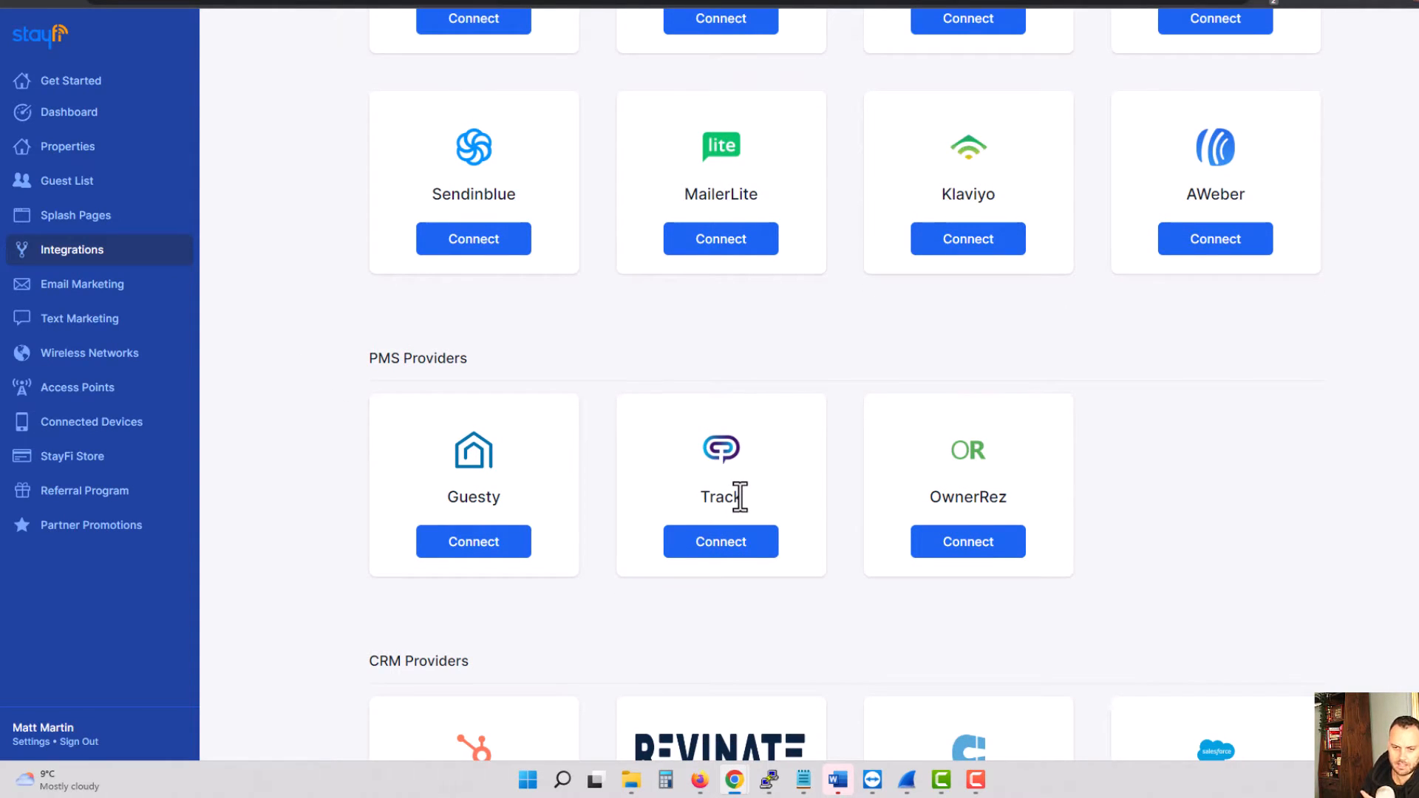
# Step: Start importing properties from a PMS and open the connection form with Guesty as the provider
pyautogui.click(427, 551)
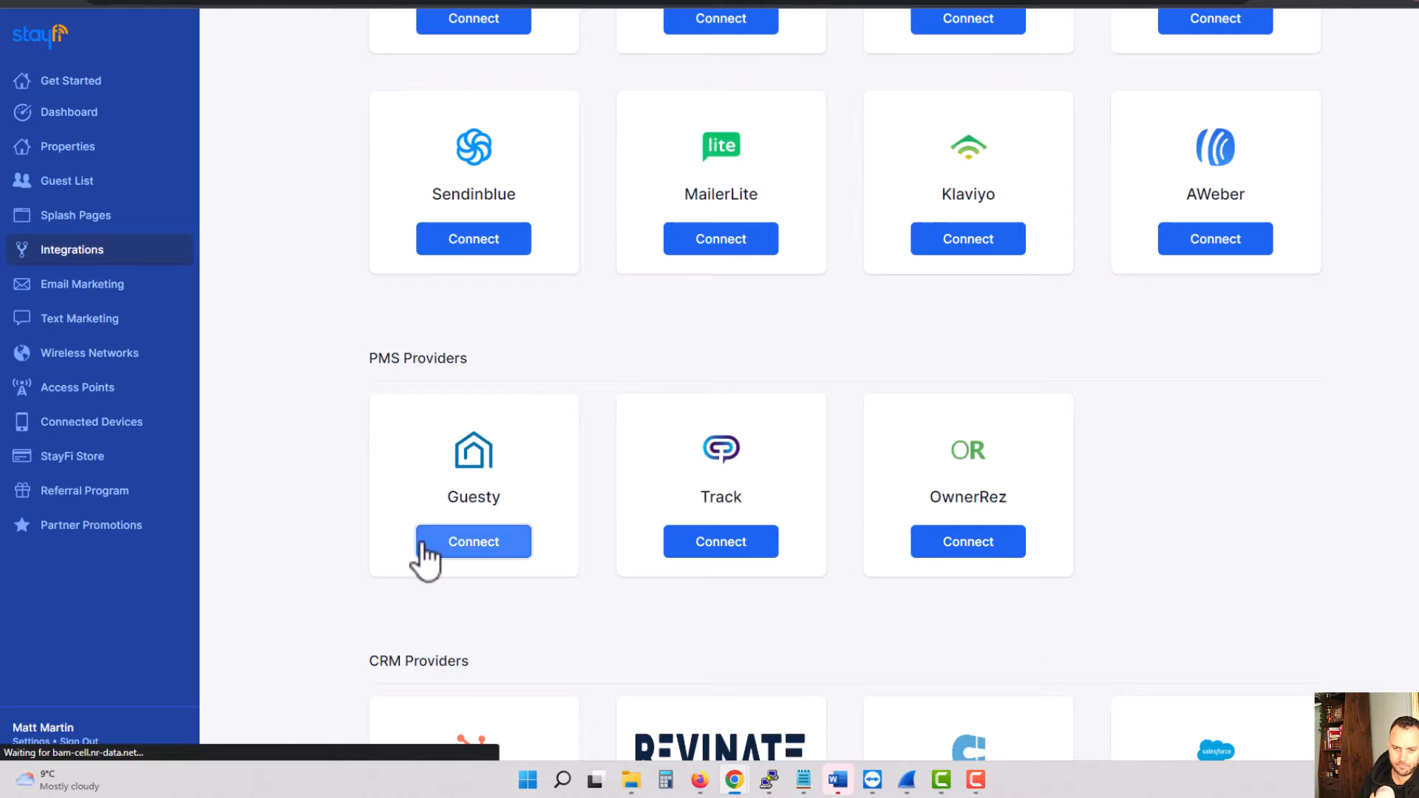
pyautogui.click(75, 146)
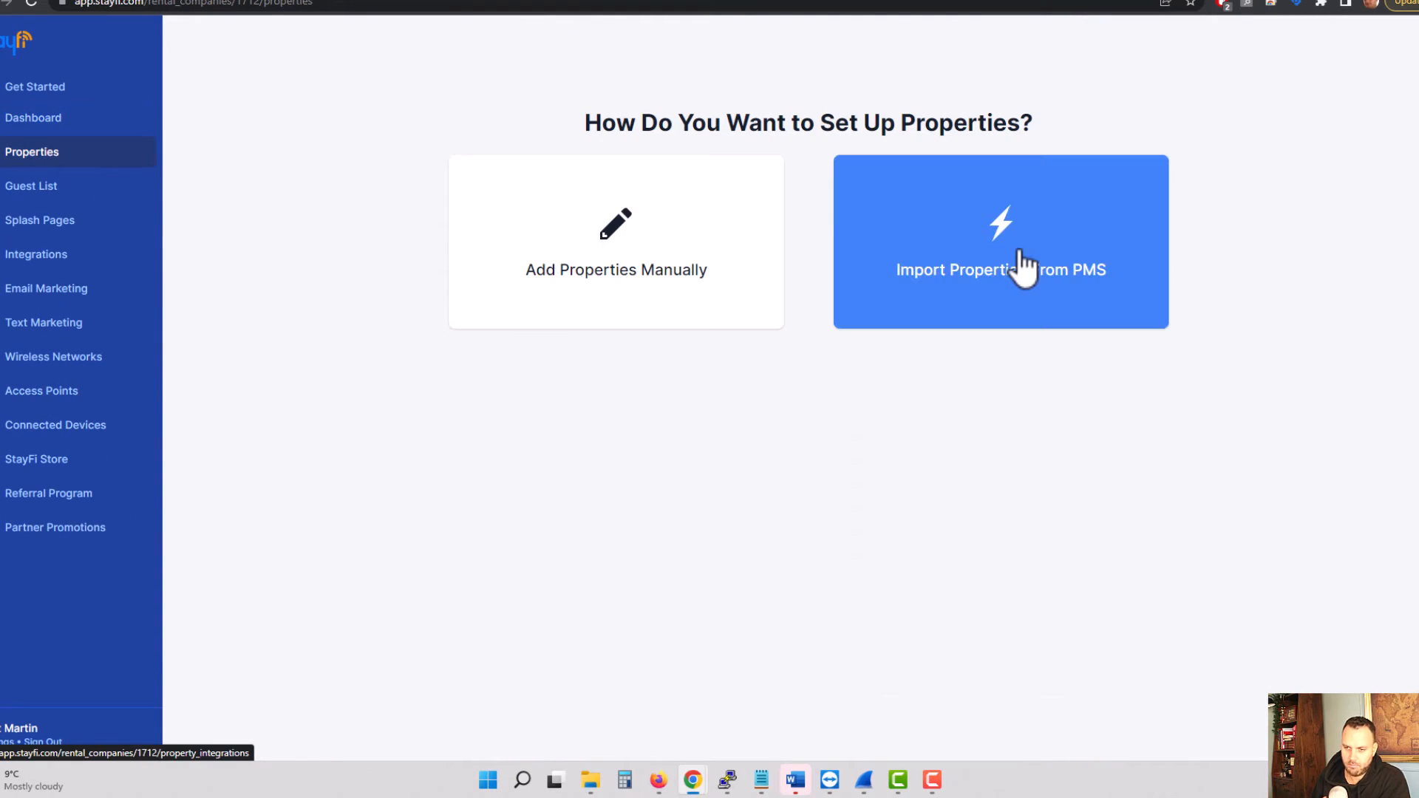
pyautogui.click(1025, 266)
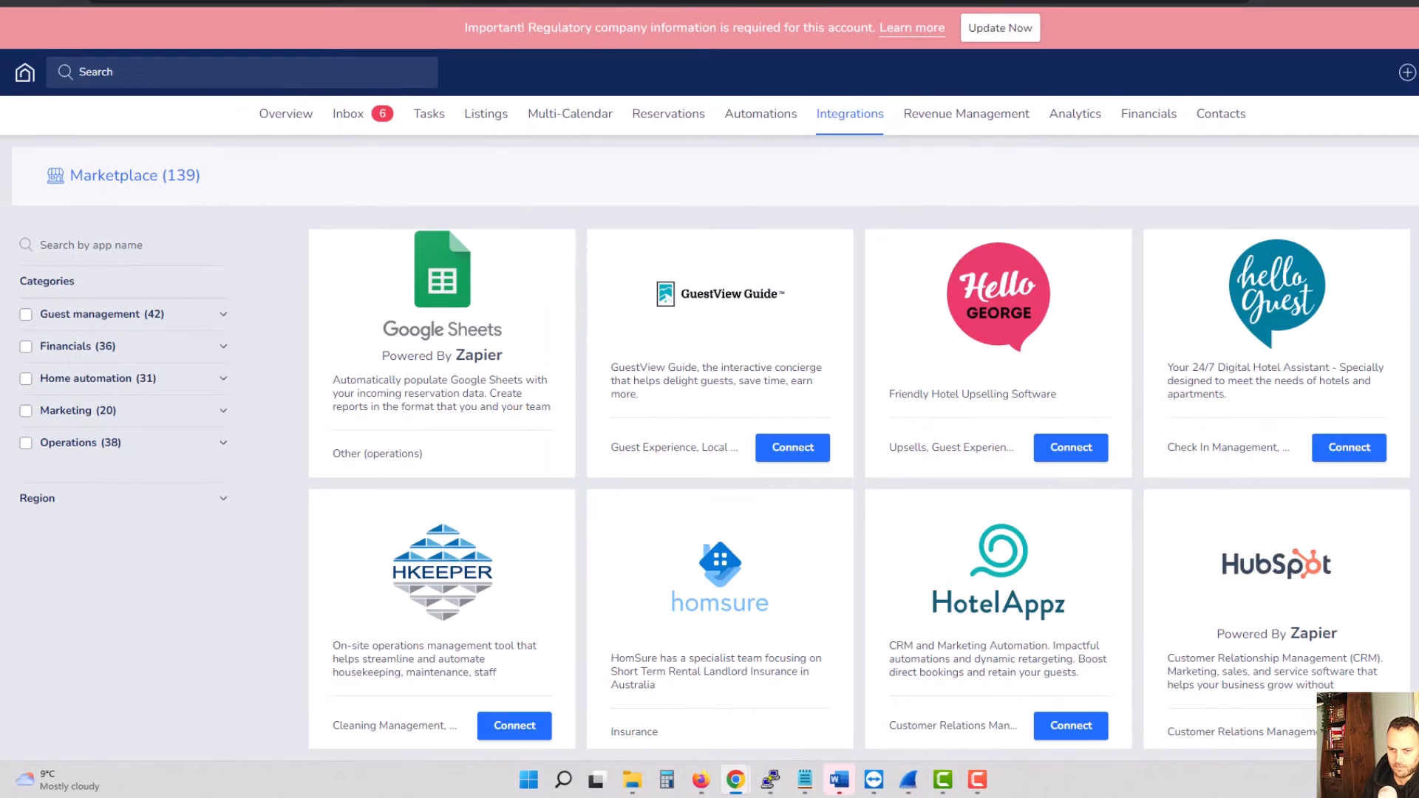
# Step: Switch to Guesty, find StayFi in the integrations marketplace and open its partner page
pyautogui.scroll(-1, 859, 486)
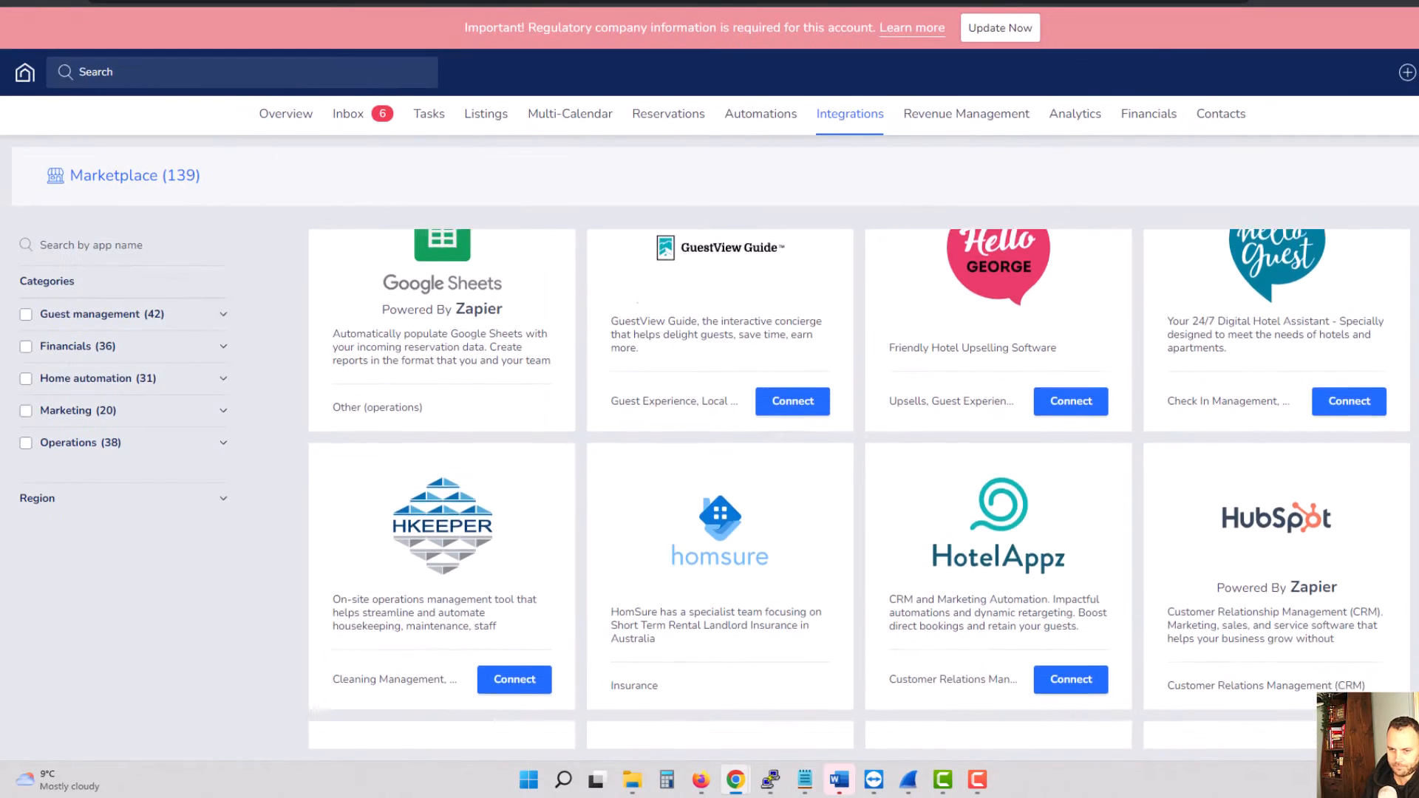
pyautogui.scroll(-4, 859, 485)
pyautogui.scroll(-20, 859, 486)
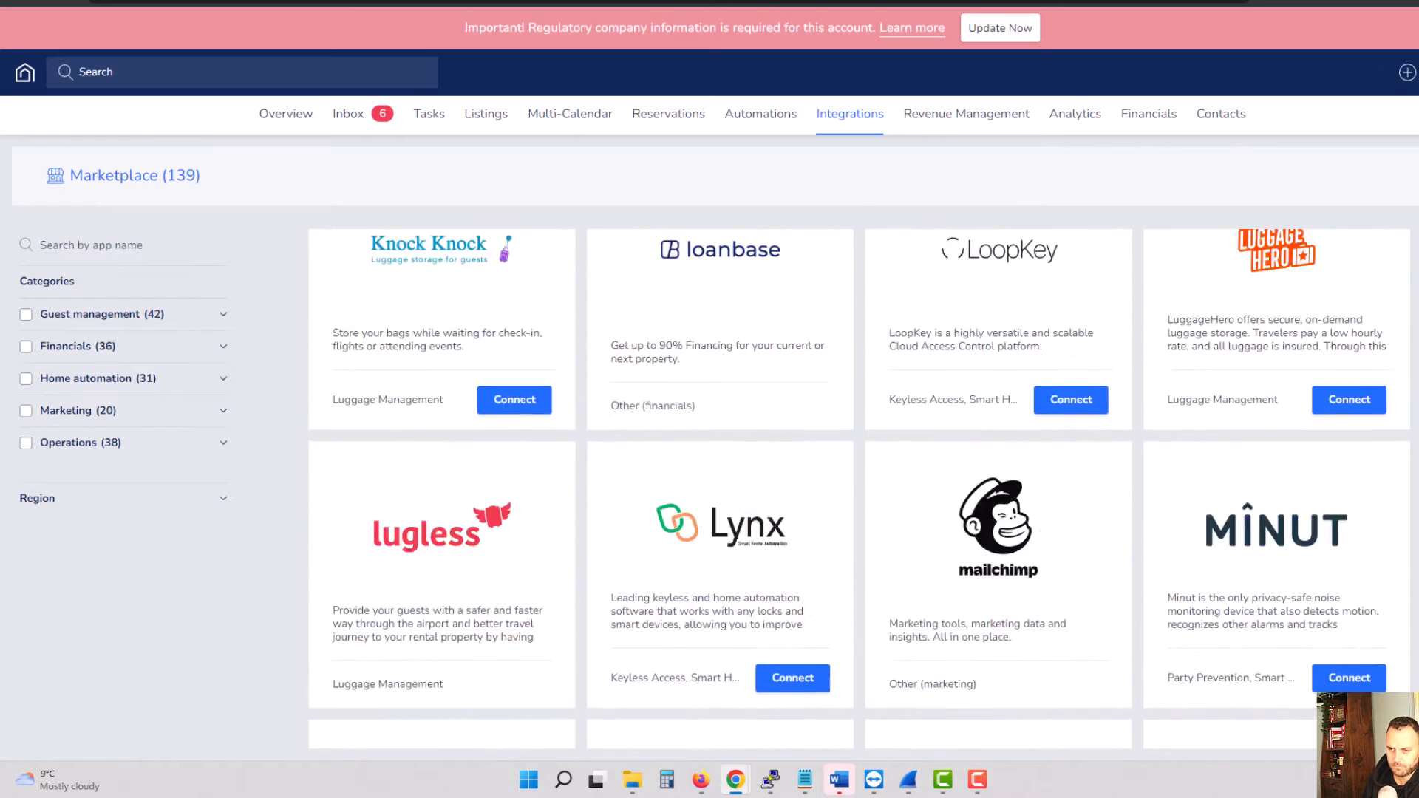
pyautogui.scroll(-10, 859, 491)
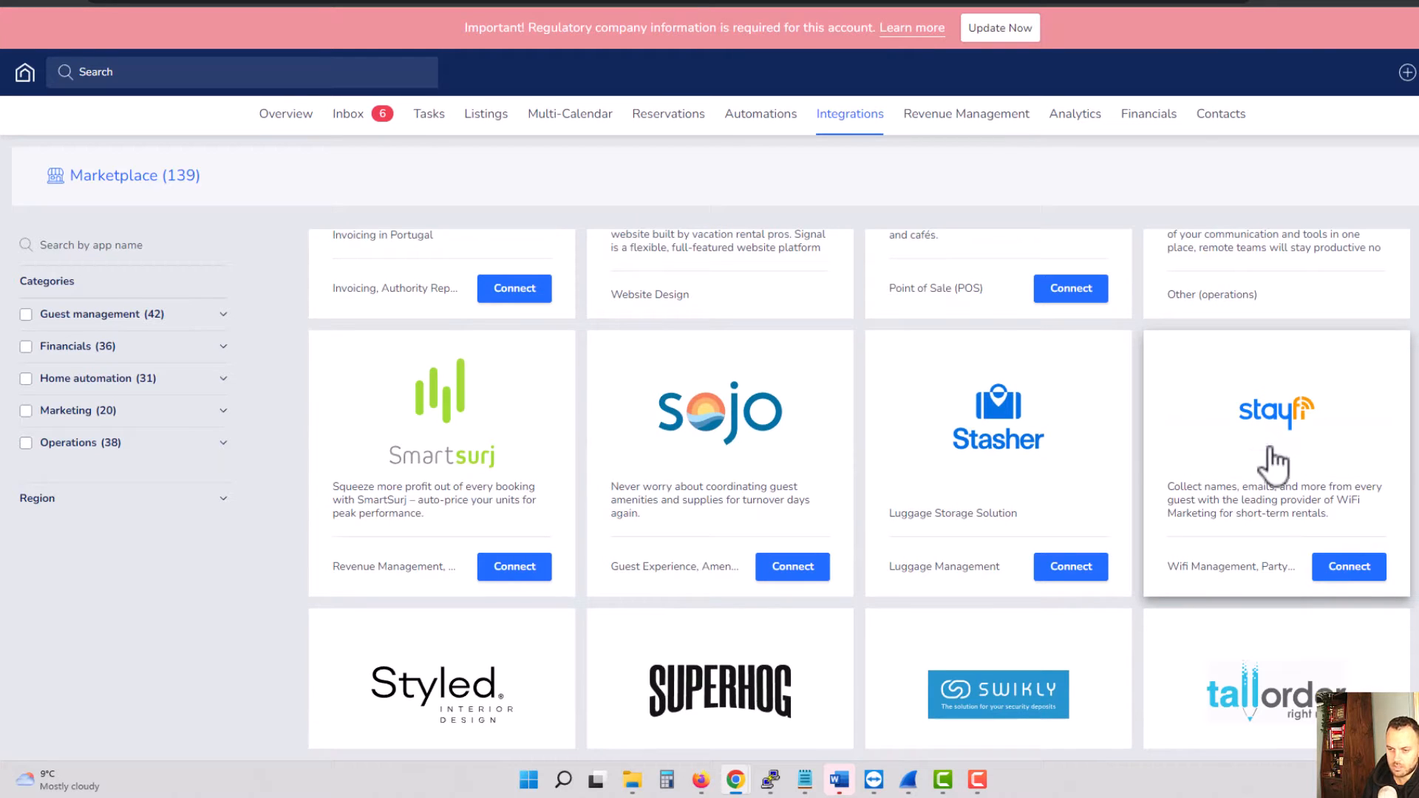
pyautogui.click(1360, 572)
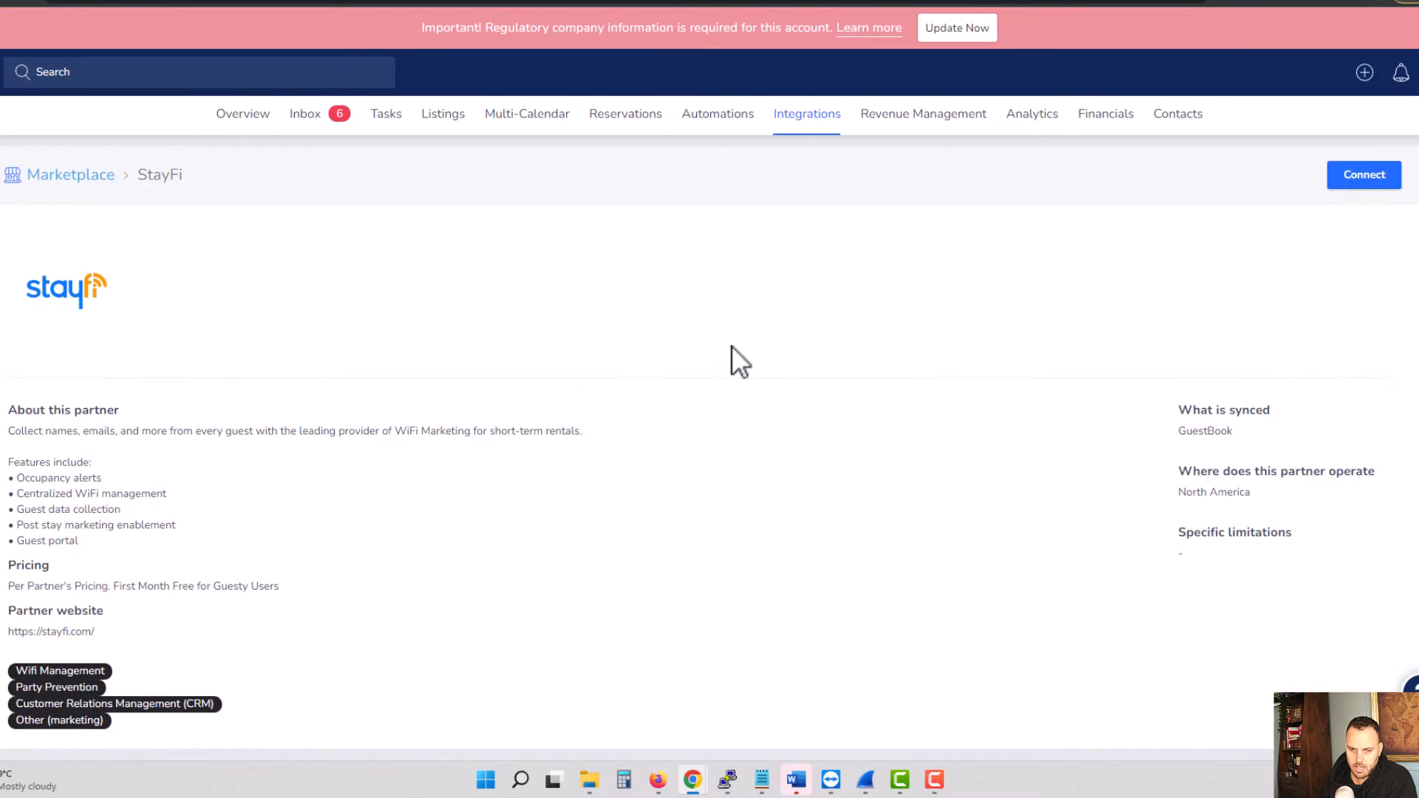
# Step: Connect StayFi as a Guesty partner and copy the generated API key
pyautogui.scroll(-1, 732, 346)
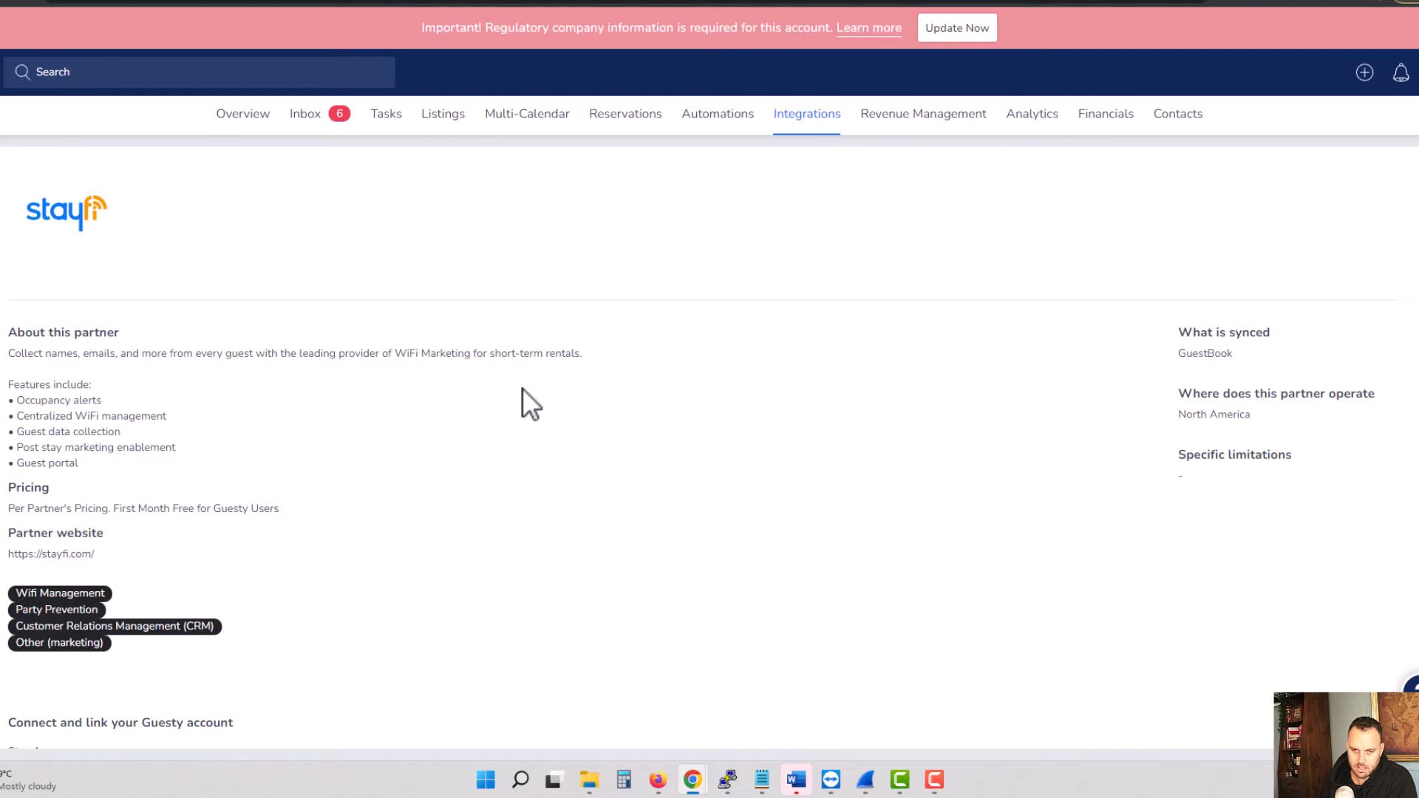
pyautogui.scroll(1, 542, 403)
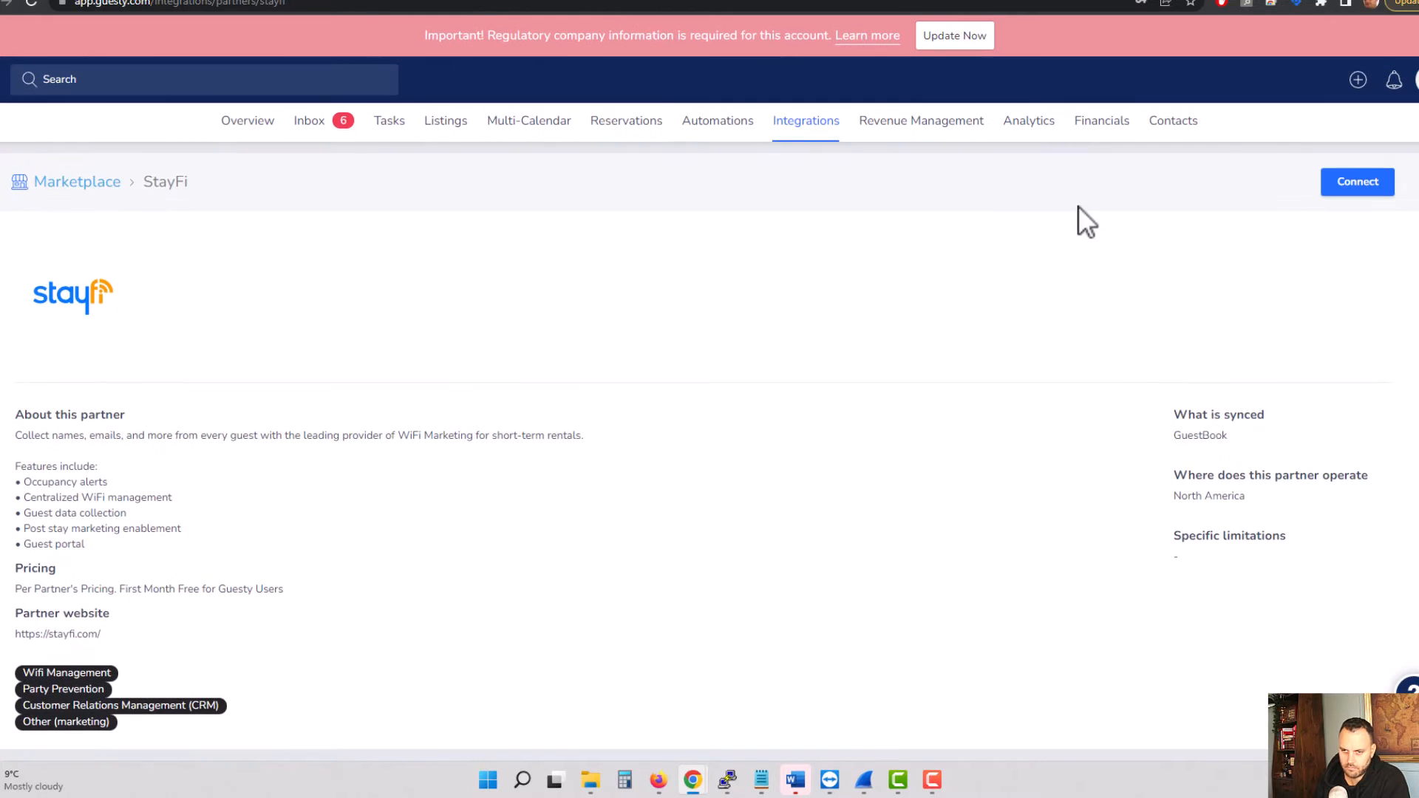
pyautogui.click(1340, 189)
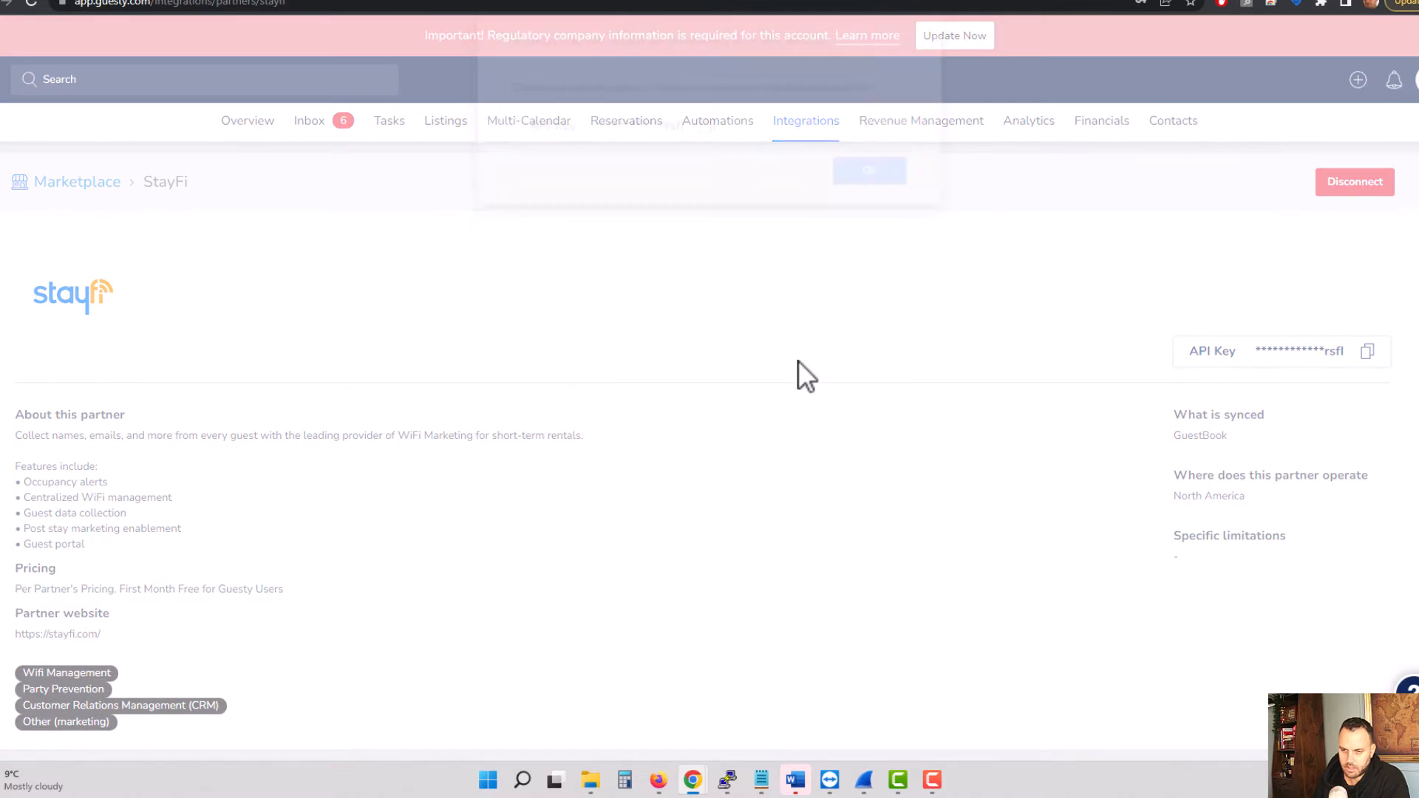
pyautogui.click(708, 161)
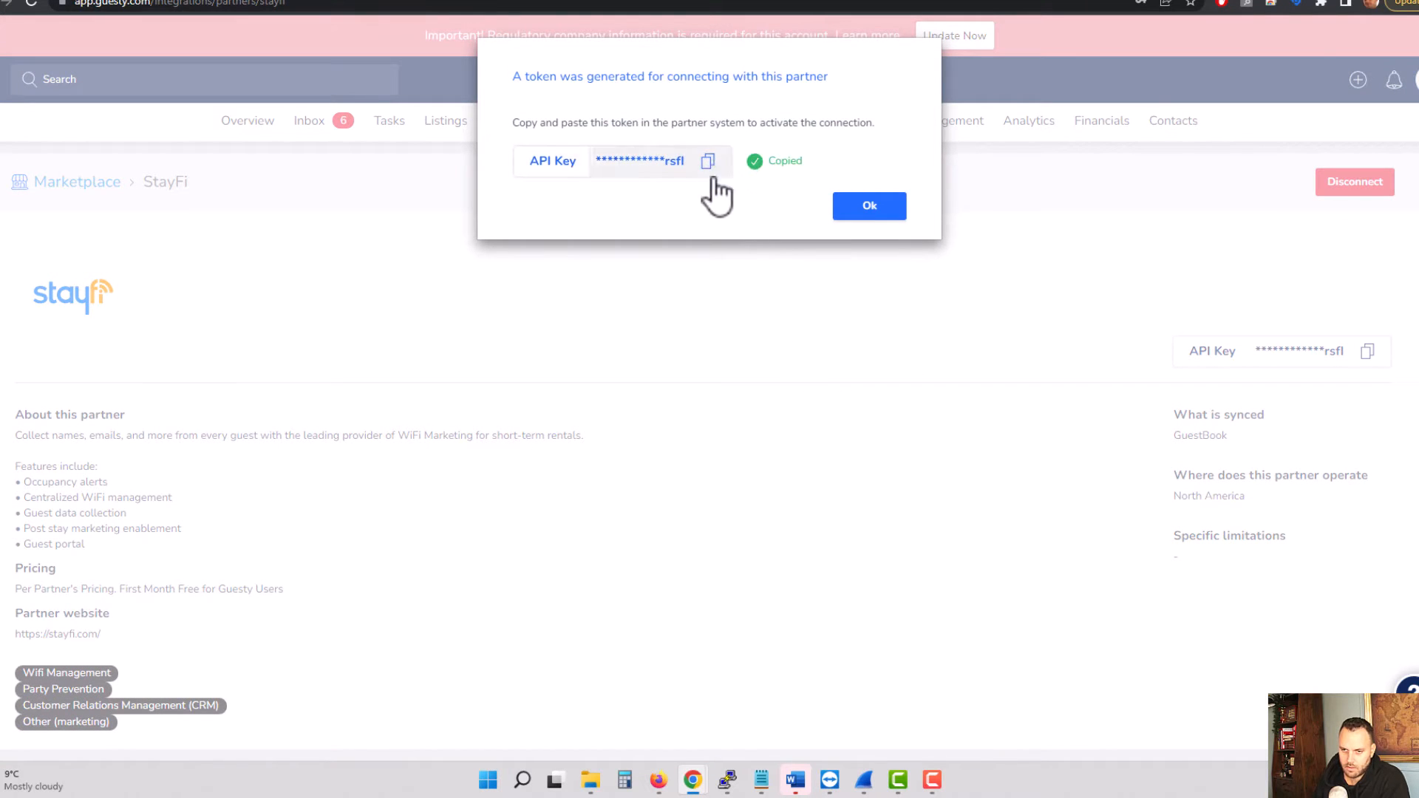
pyautogui.click(876, 216)
# Step: Switch back to StayFi, paste the API key into the Guesty connection form and connect the integration
pyautogui.click(379, 2)
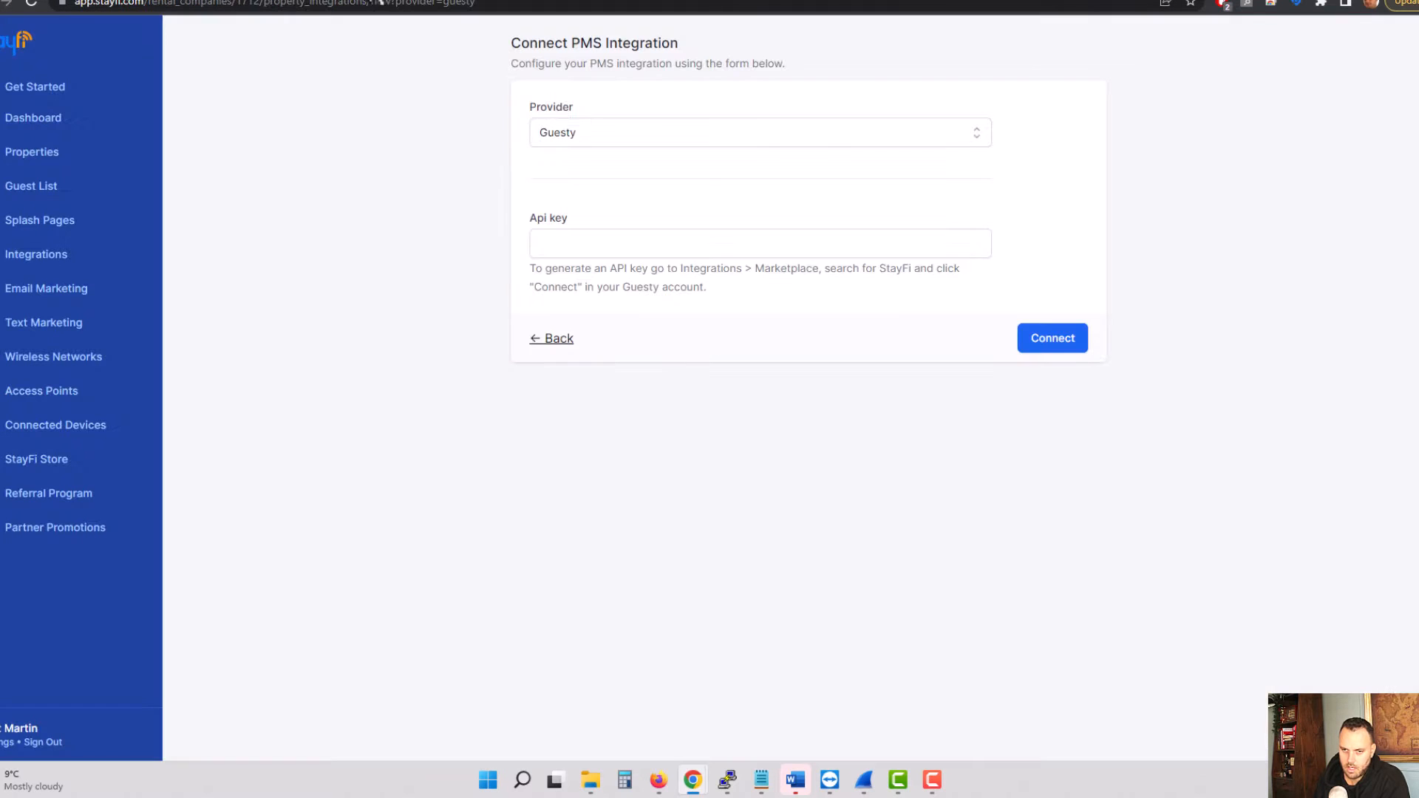
pyautogui.click(602, 240)
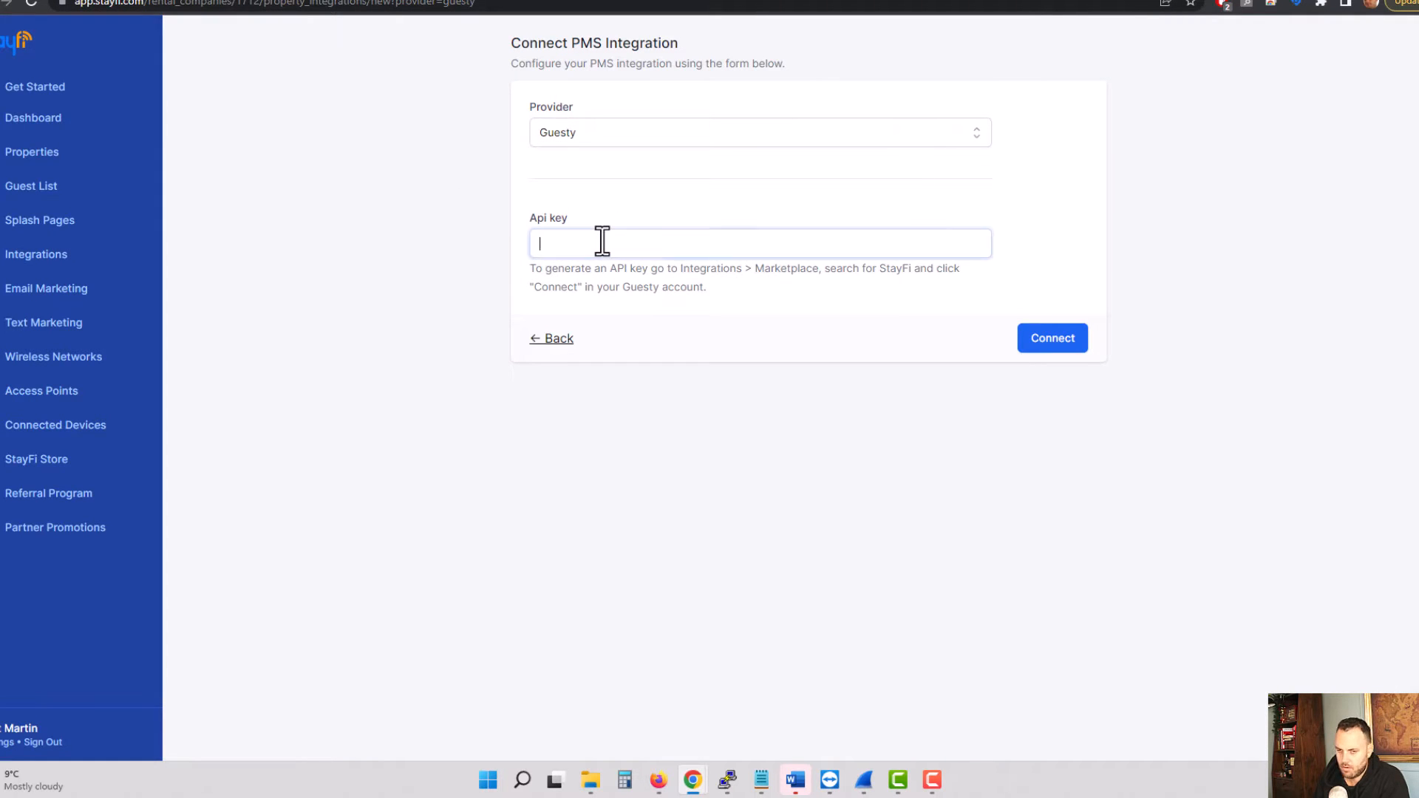
pyautogui.hotkey('ctrl', 'v')
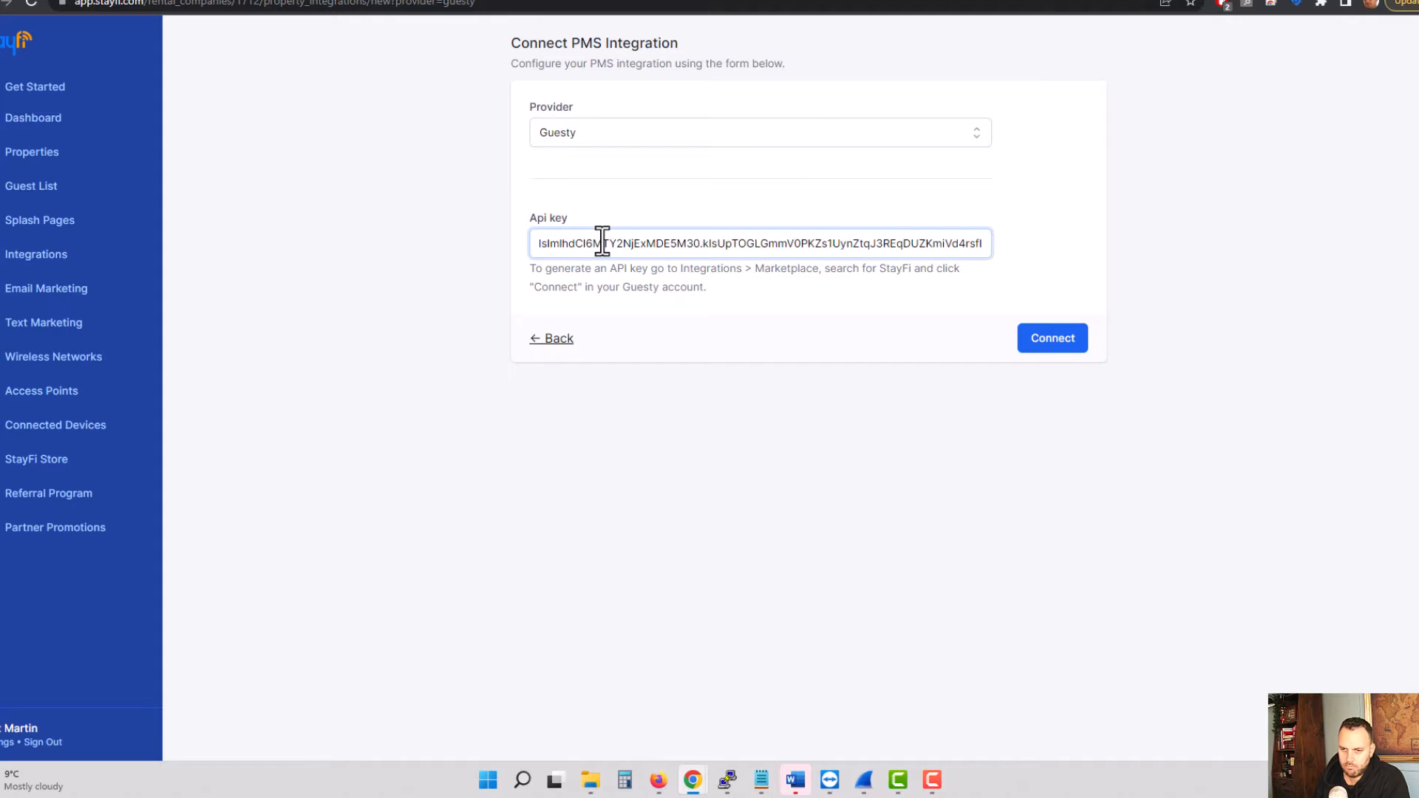
pyautogui.click(1039, 340)
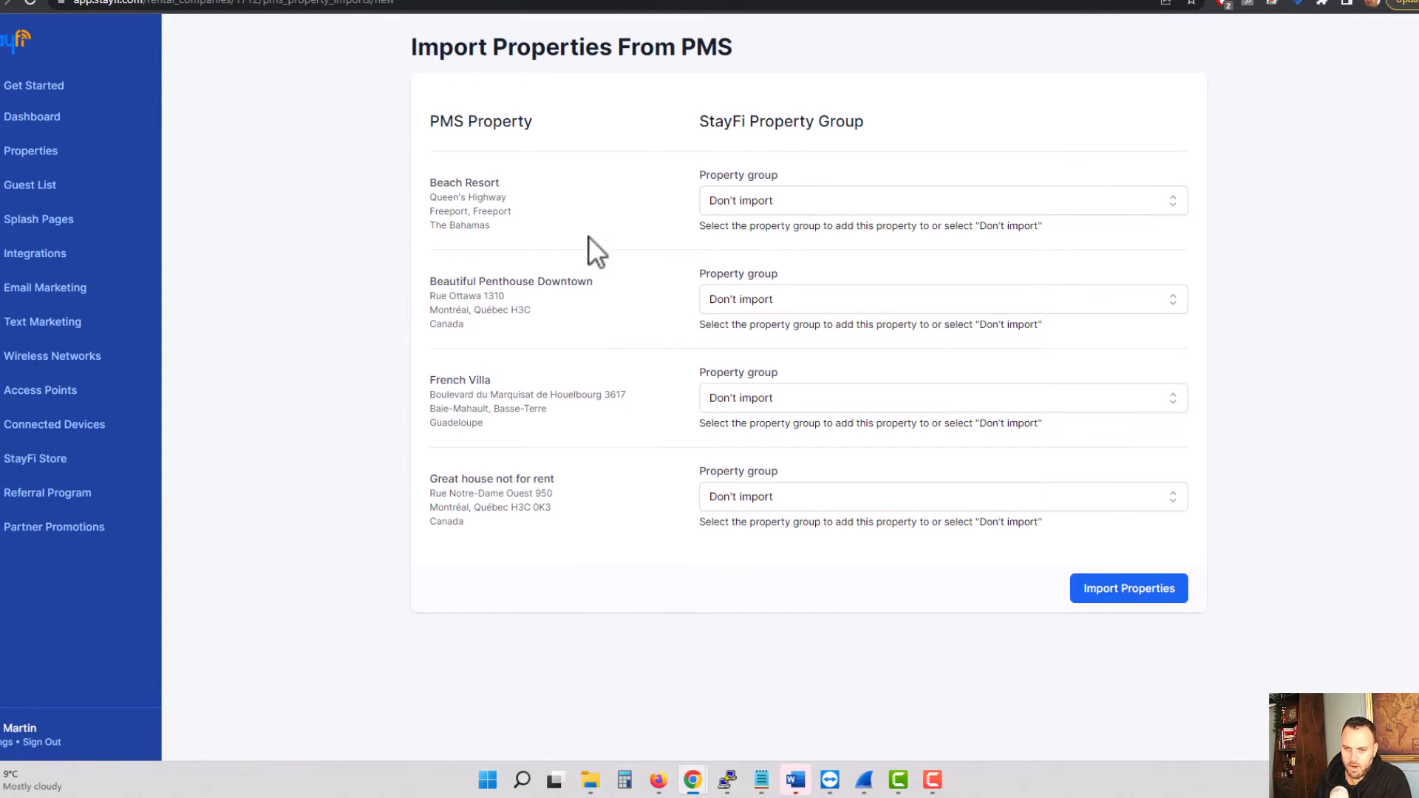
# Step: Create a new property group named Demo that uses the Demo splash page
pyautogui.click(846, 201)
pyautogui.click(862, 243)
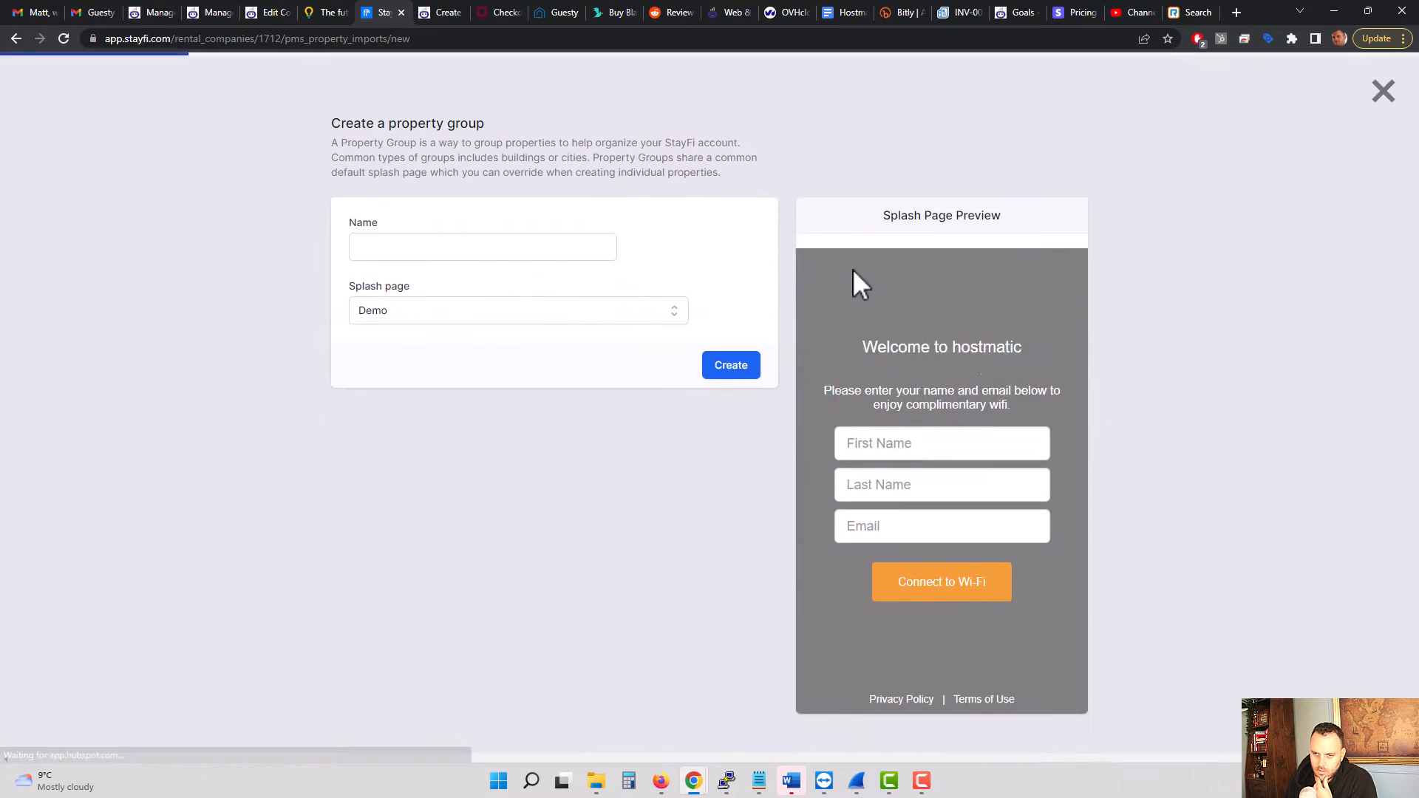
pyautogui.click(501, 216)
pyautogui.write('Dem')
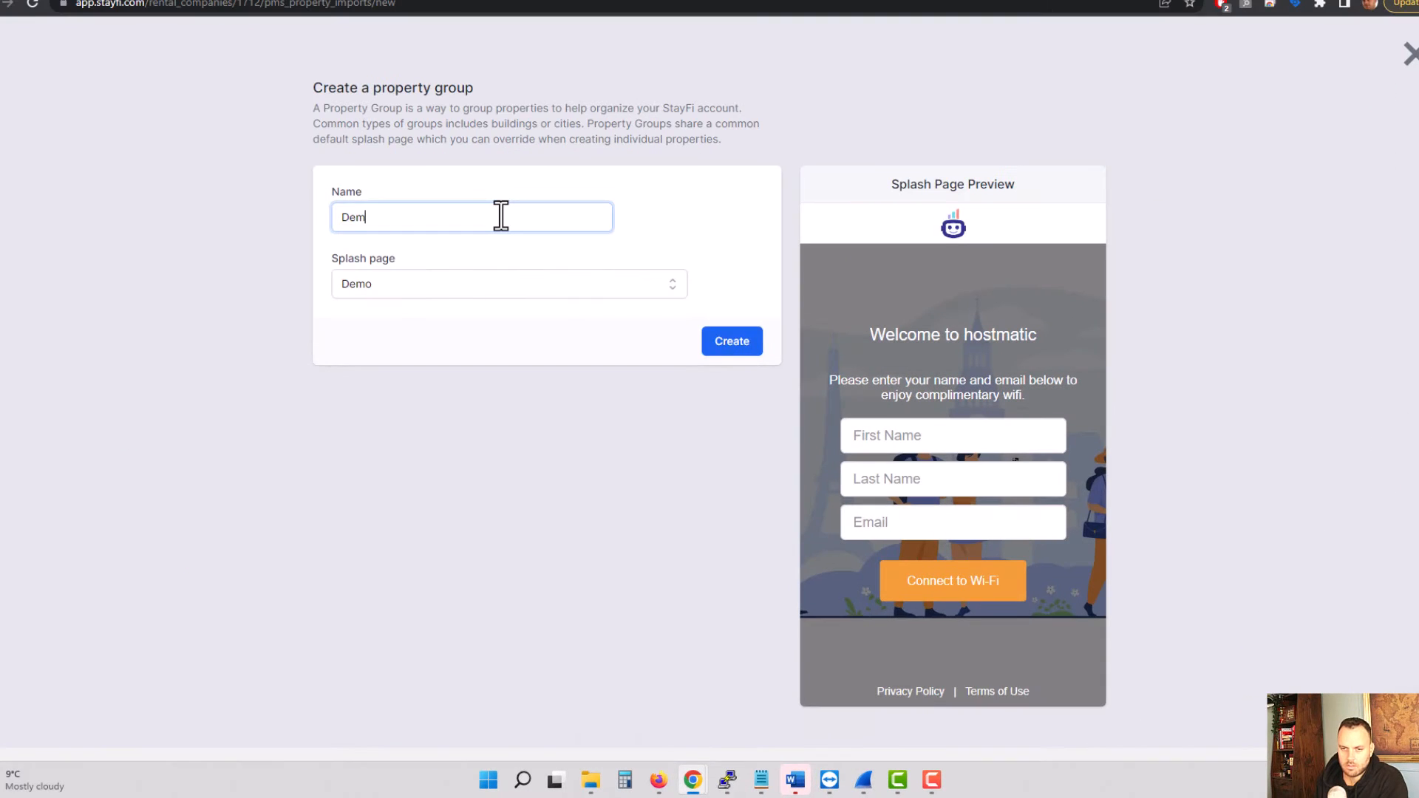
pyautogui.write('o')
pyautogui.click(531, 289)
pyautogui.click(531, 290)
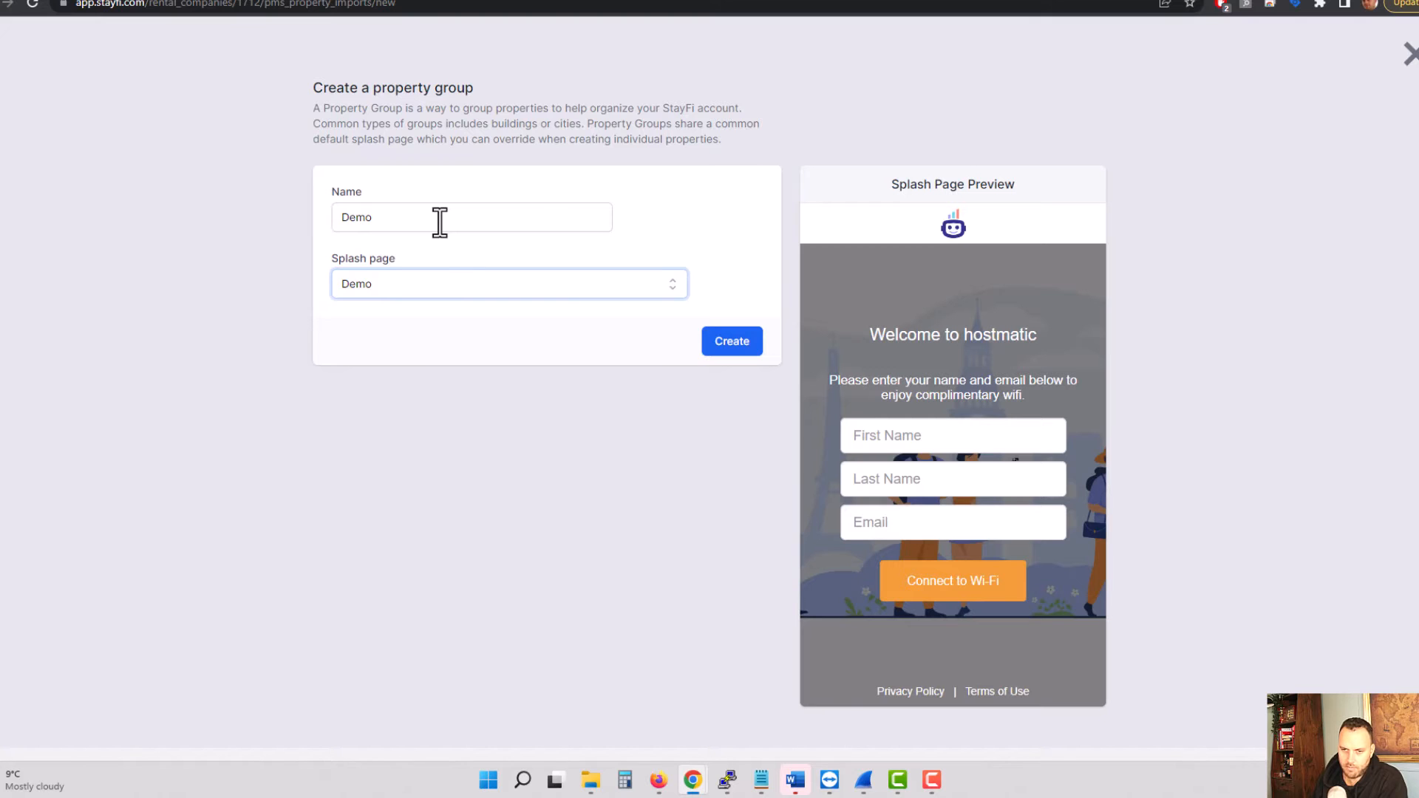
pyautogui.click(737, 346)
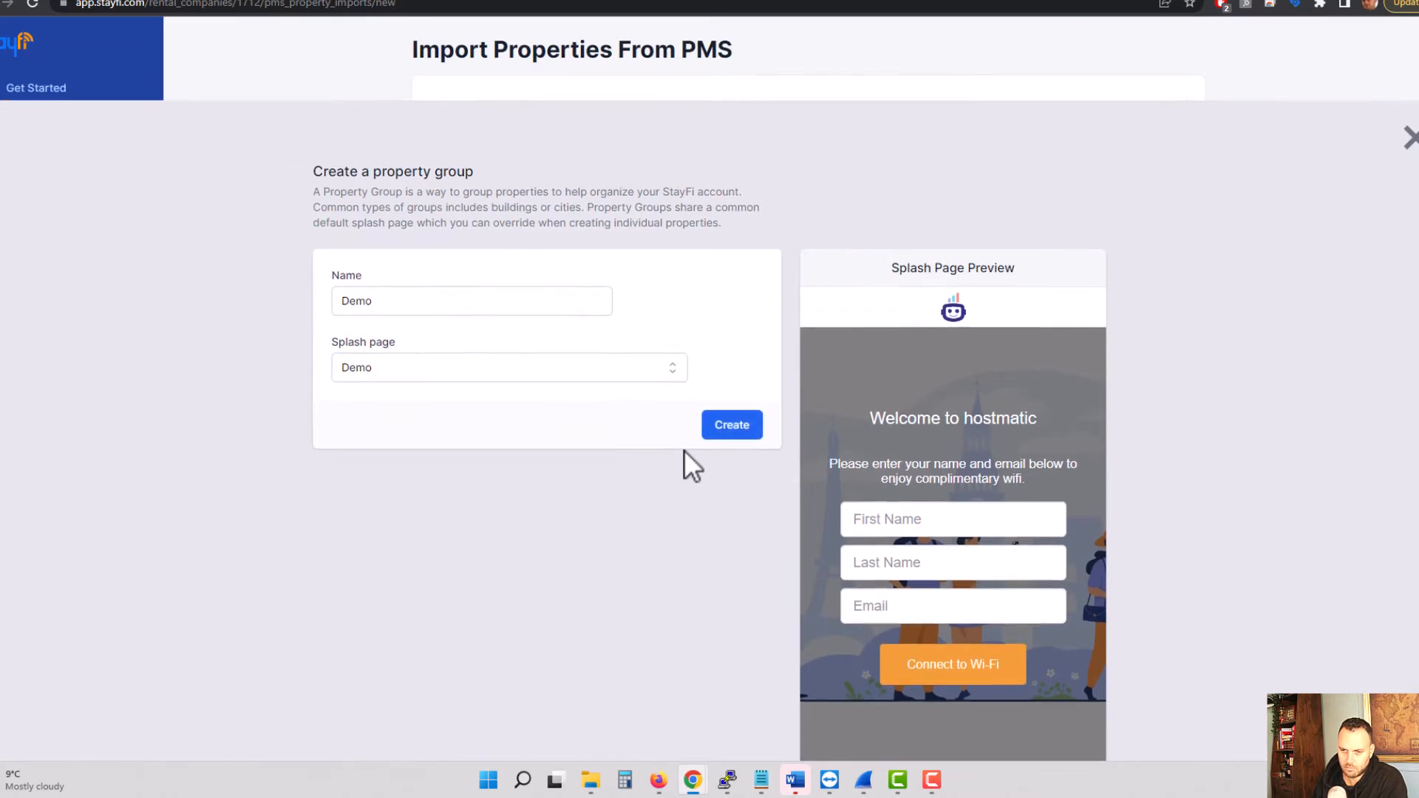
# Step: Assign Beach Resort, Beautiful Penthouse Downtown and French Villa to the Demo property group and import them
pyautogui.click(815, 206)
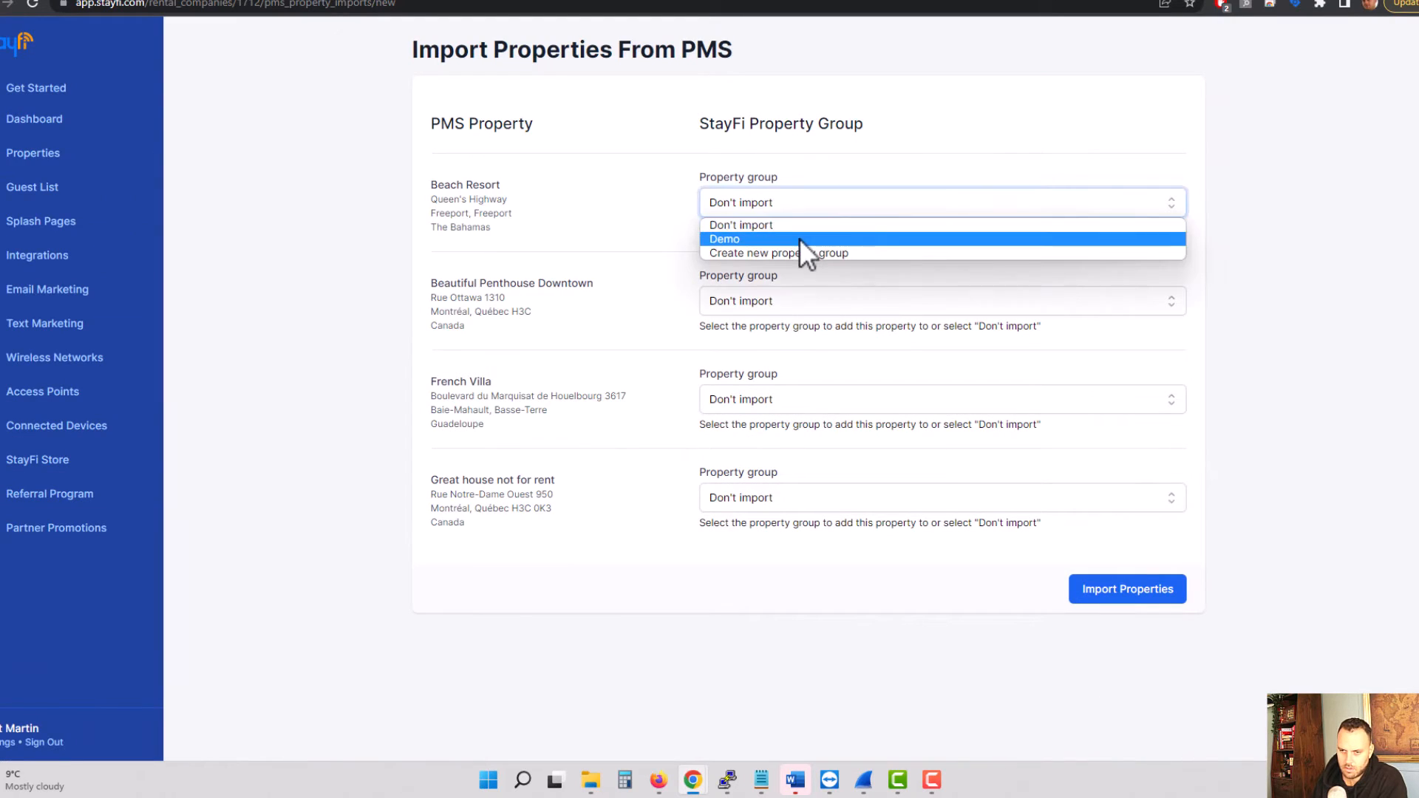
pyautogui.click(800, 238)
pyautogui.click(791, 296)
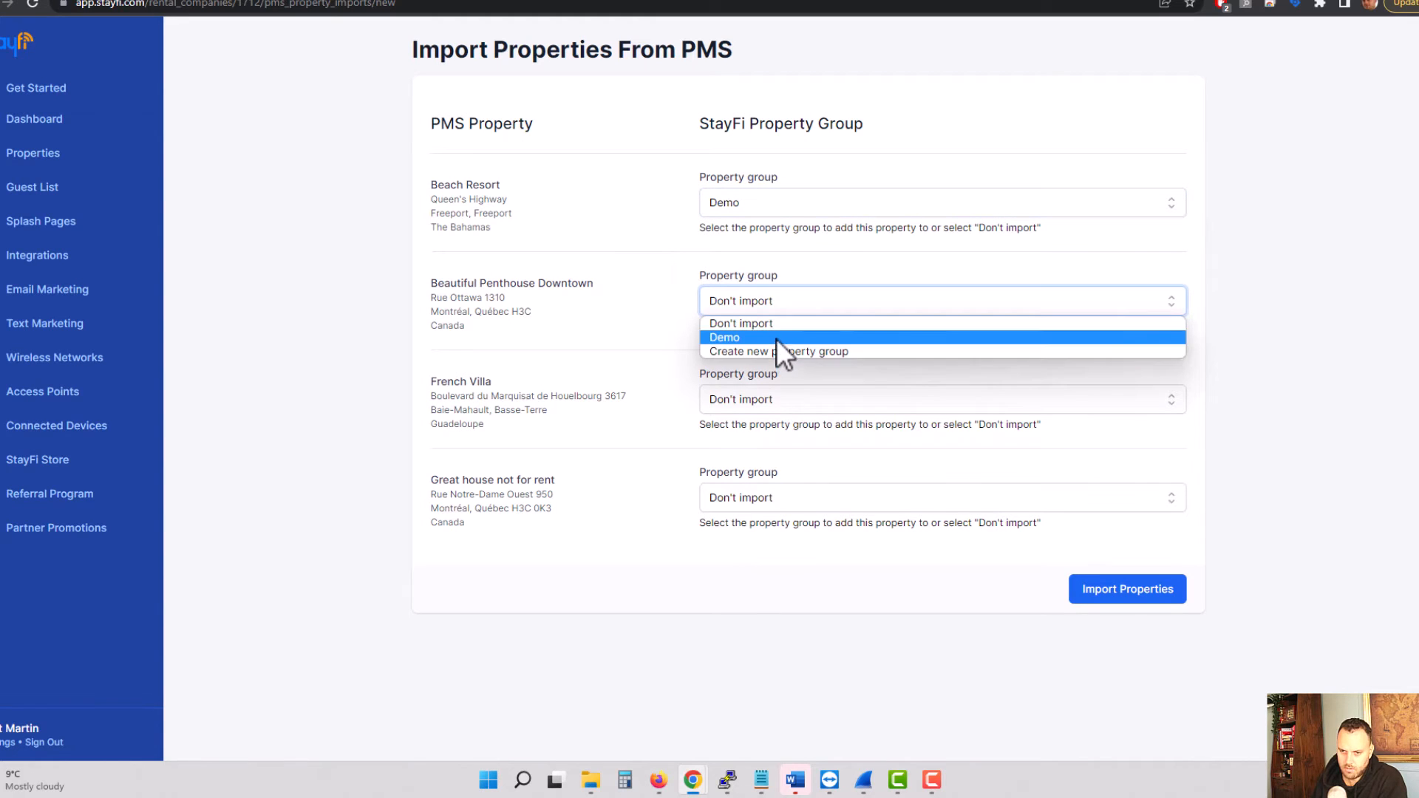
pyautogui.click(777, 337)
pyautogui.click(777, 393)
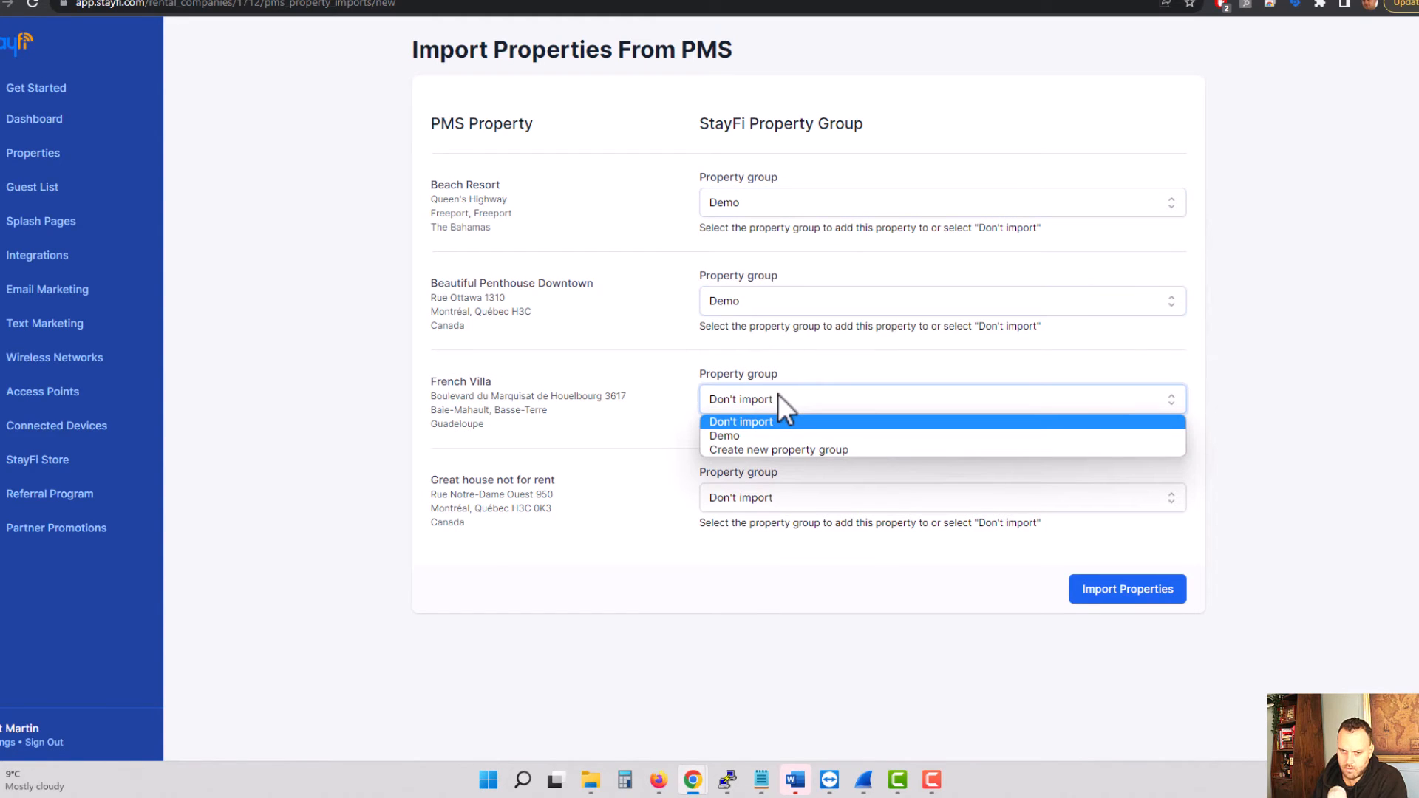
pyautogui.click(777, 435)
pyautogui.click(1153, 597)
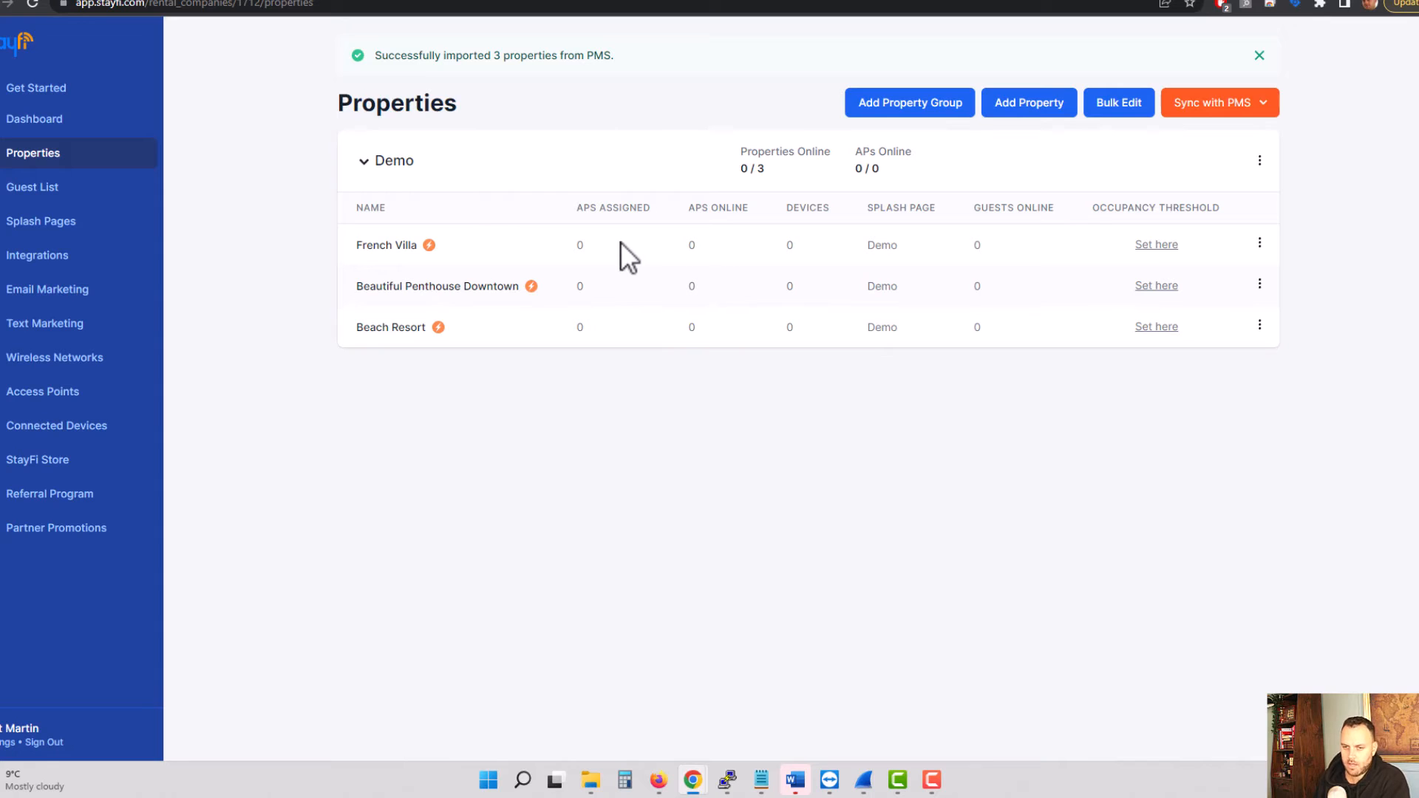
pyautogui.click(1169, 251)
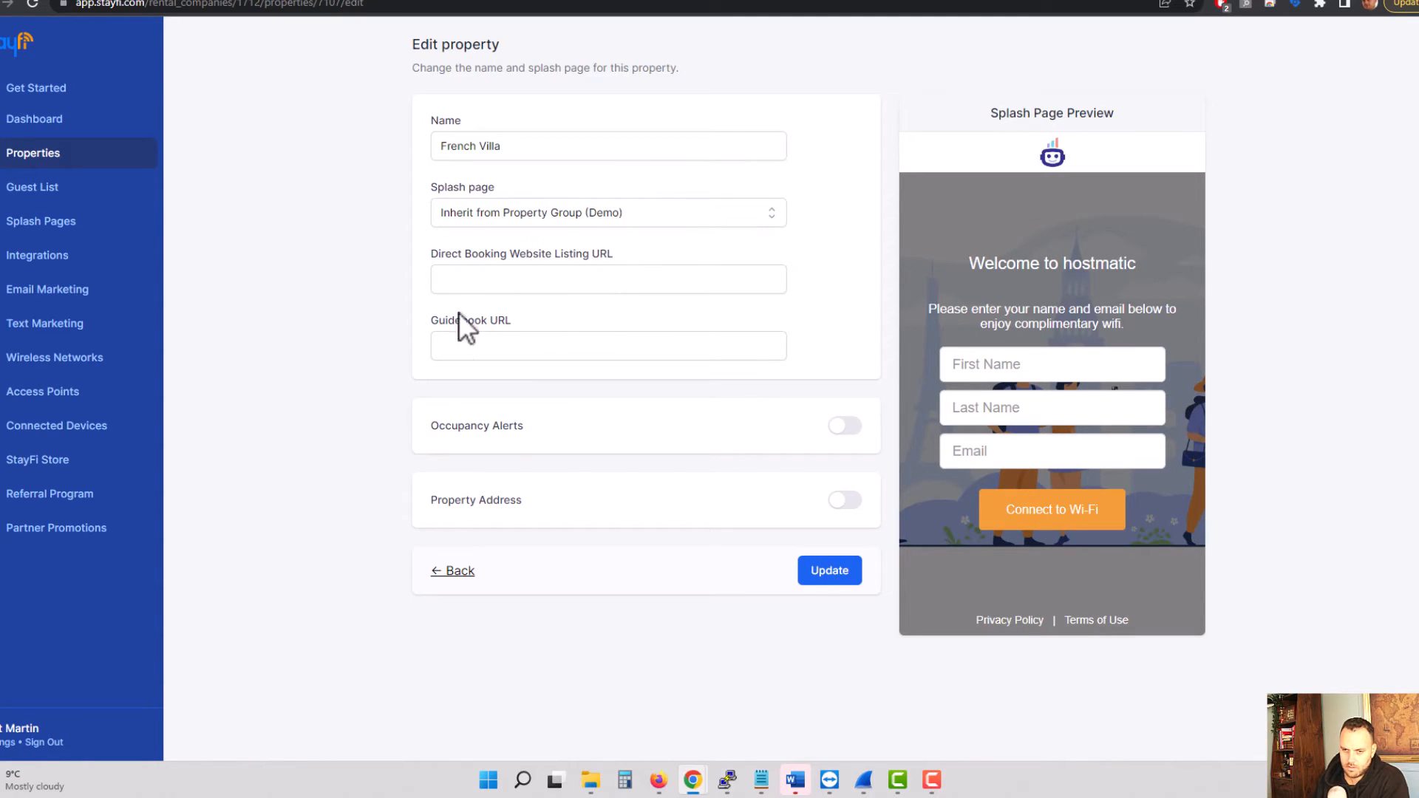
pyautogui.click(558, 284)
pyautogui.write('https://hostmatic')
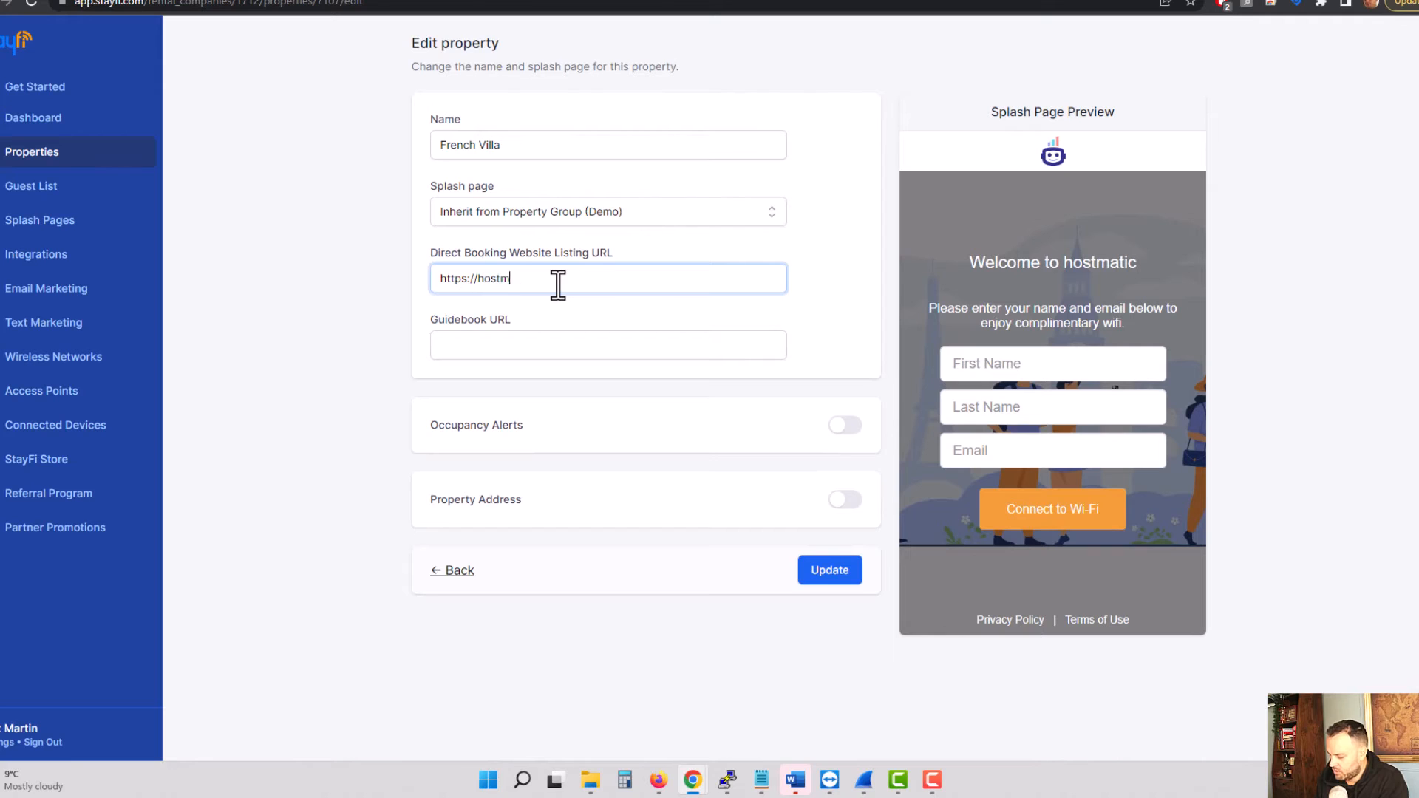
pyautogui.write('.io')
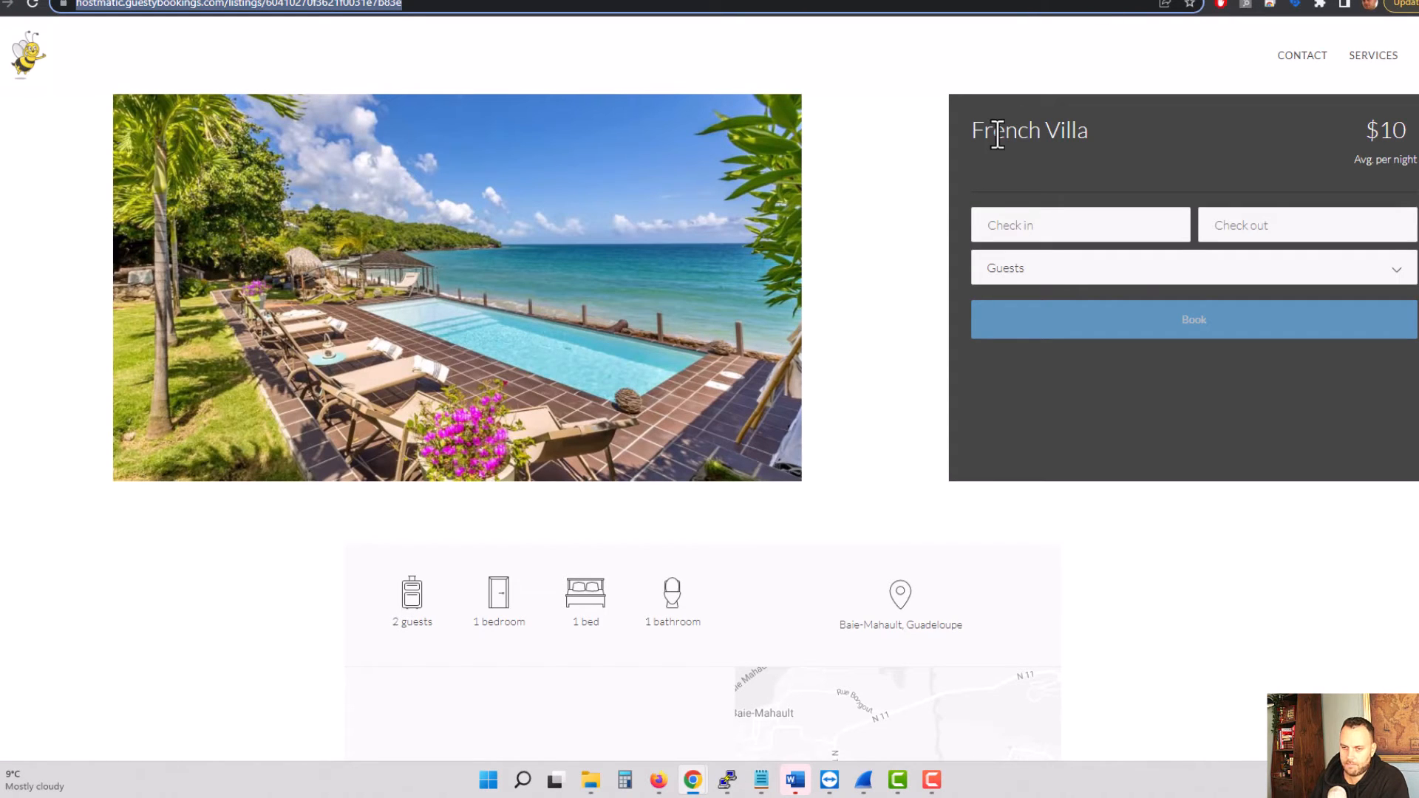
pyautogui.click(865, 152)
pyautogui.scroll(-5, 867, 161)
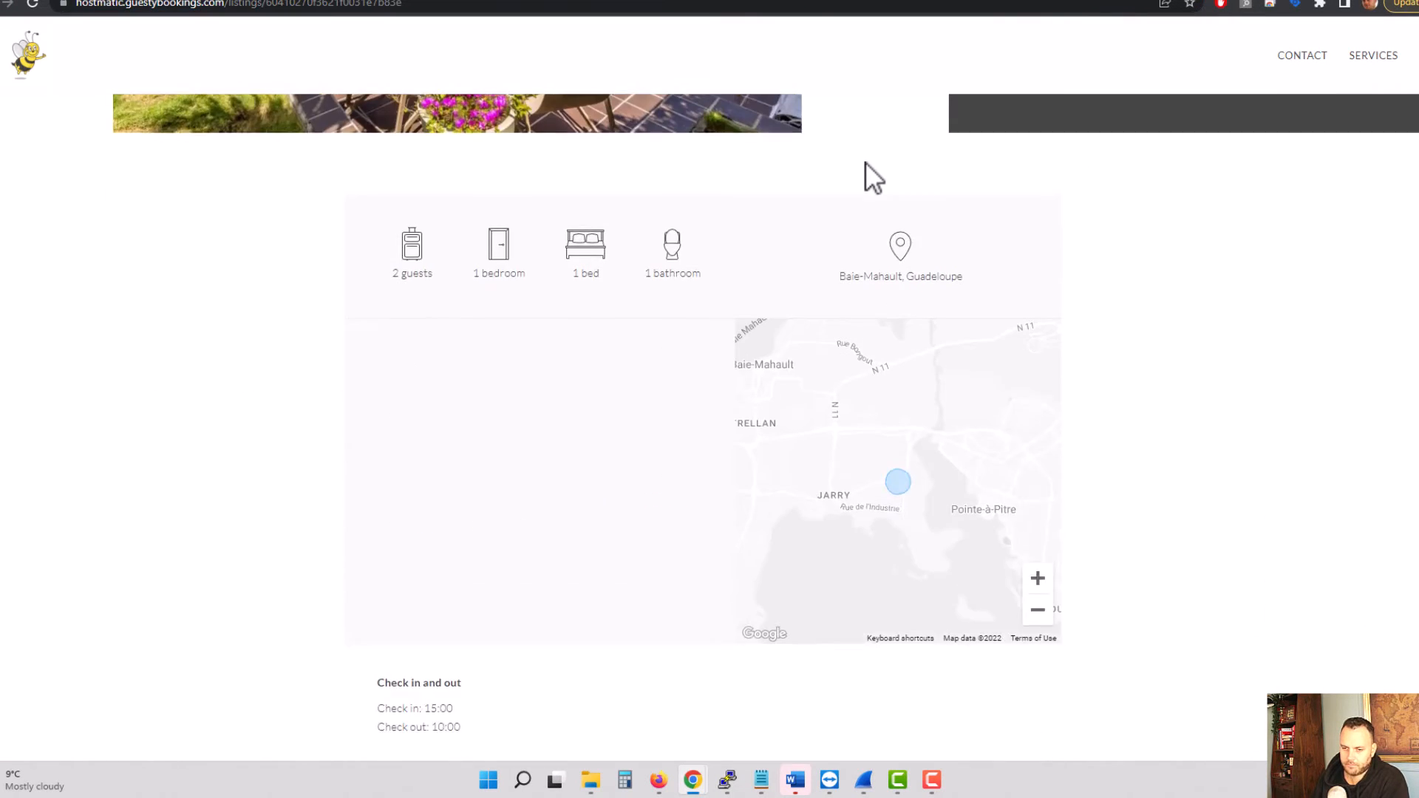
pyautogui.scroll(5, 866, 162)
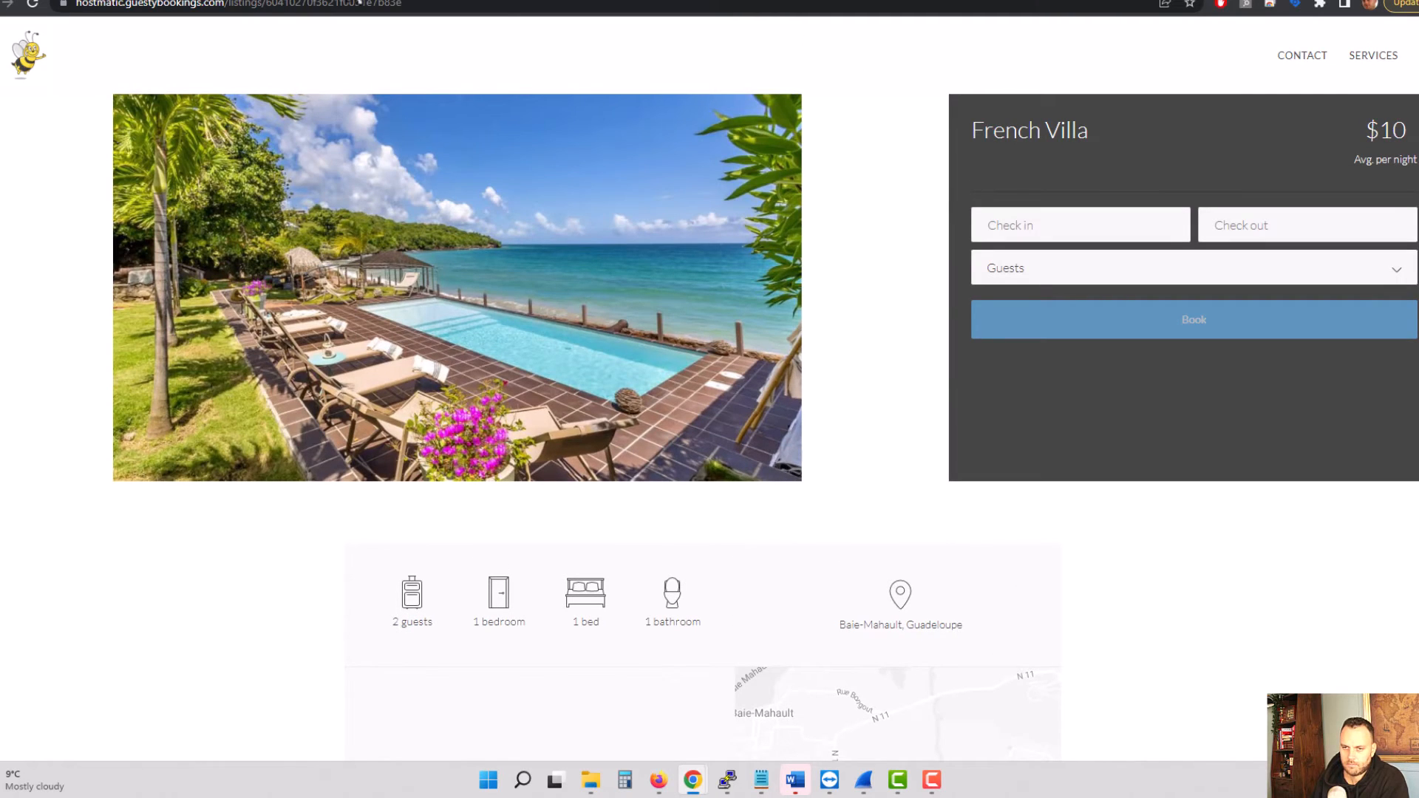
pyautogui.click(414, 3)
pyautogui.hotkey('ctrl', 'v')
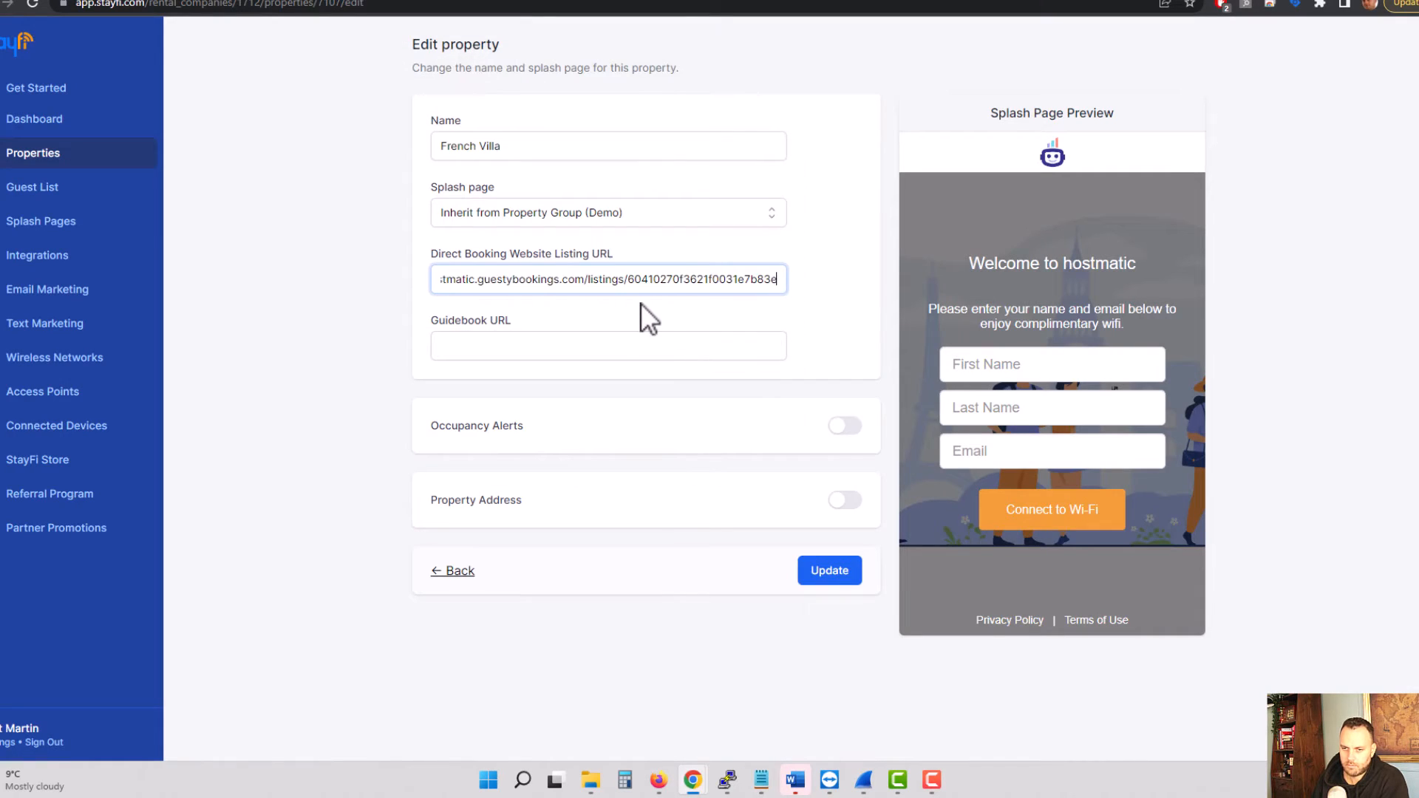
pyautogui.click(559, 352)
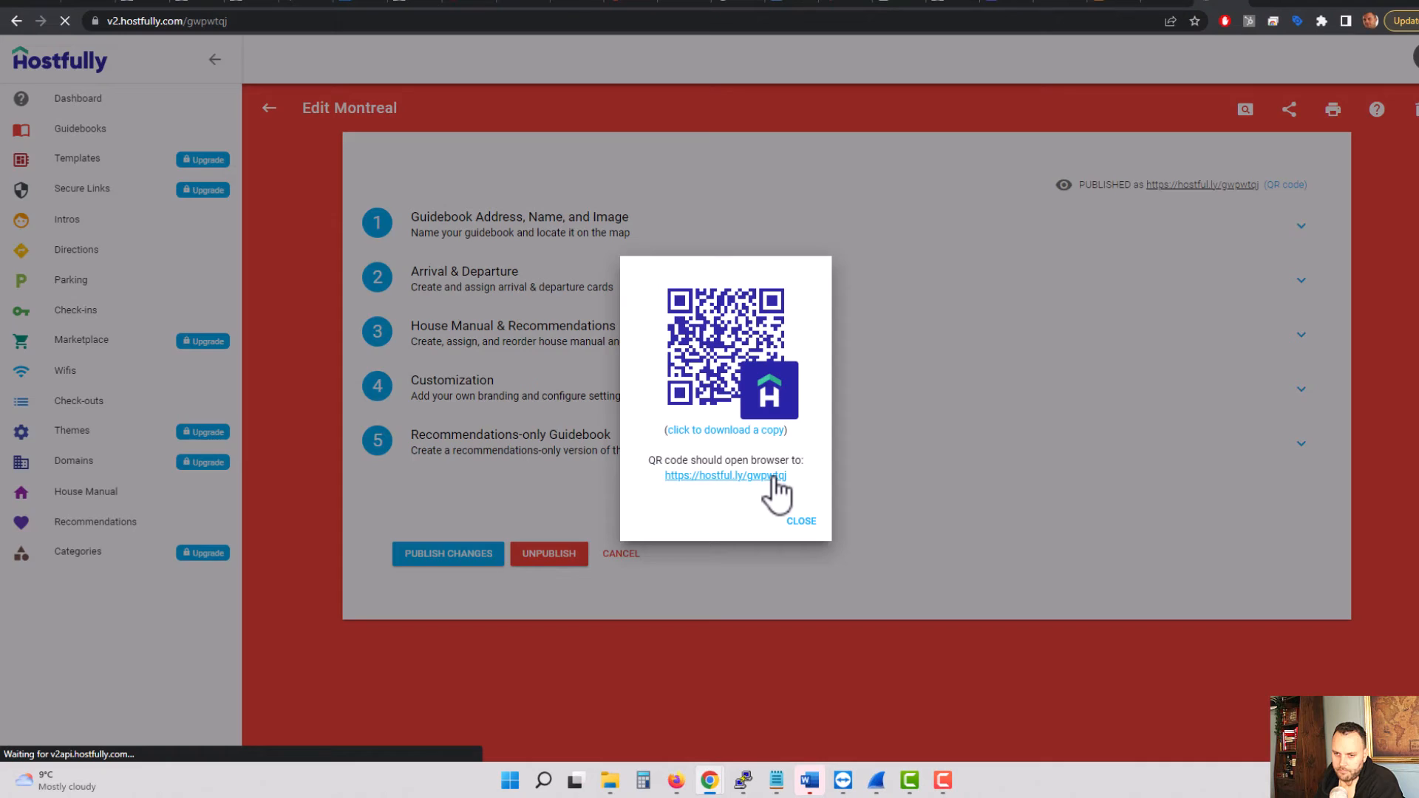
pyautogui.click(773, 480)
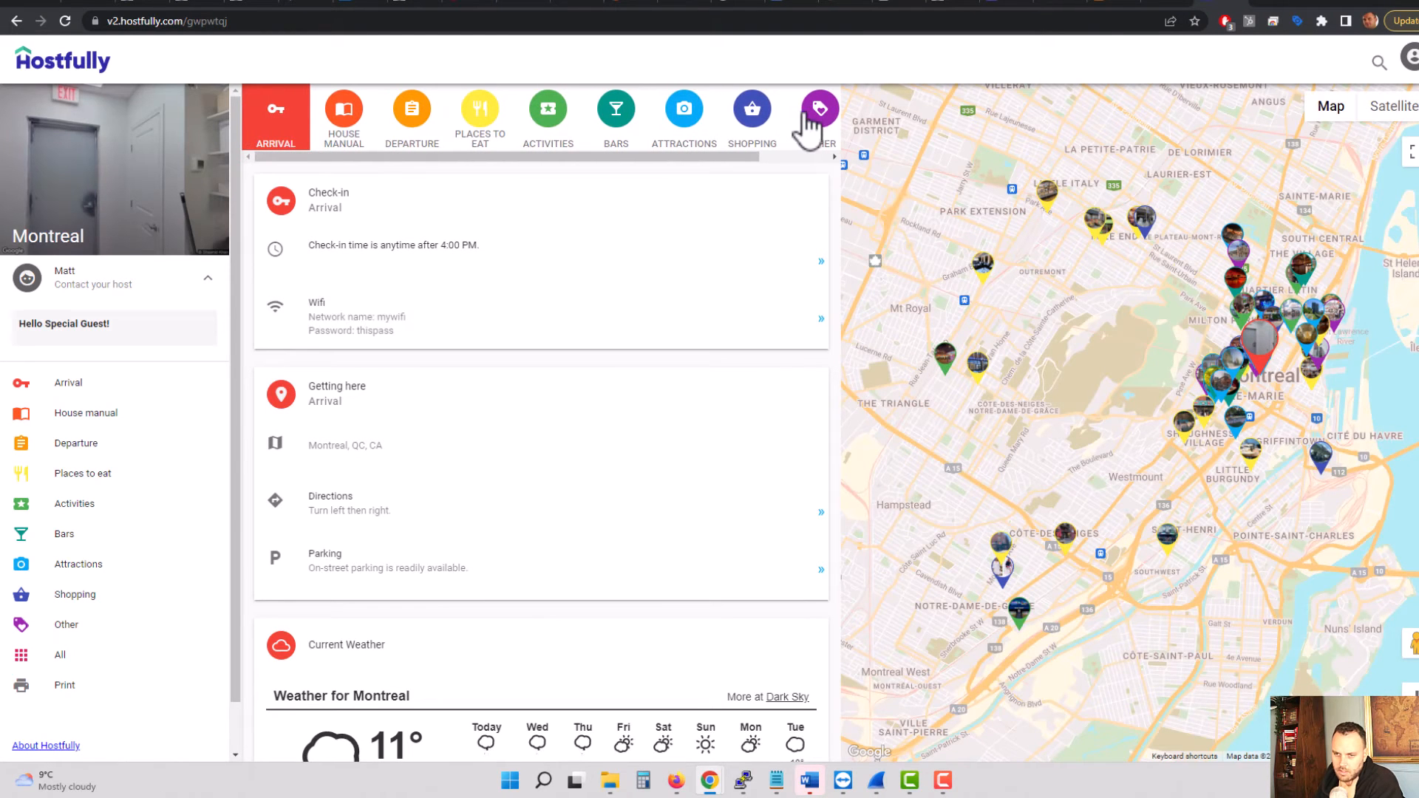
pyautogui.scroll(-5, 612, 370)
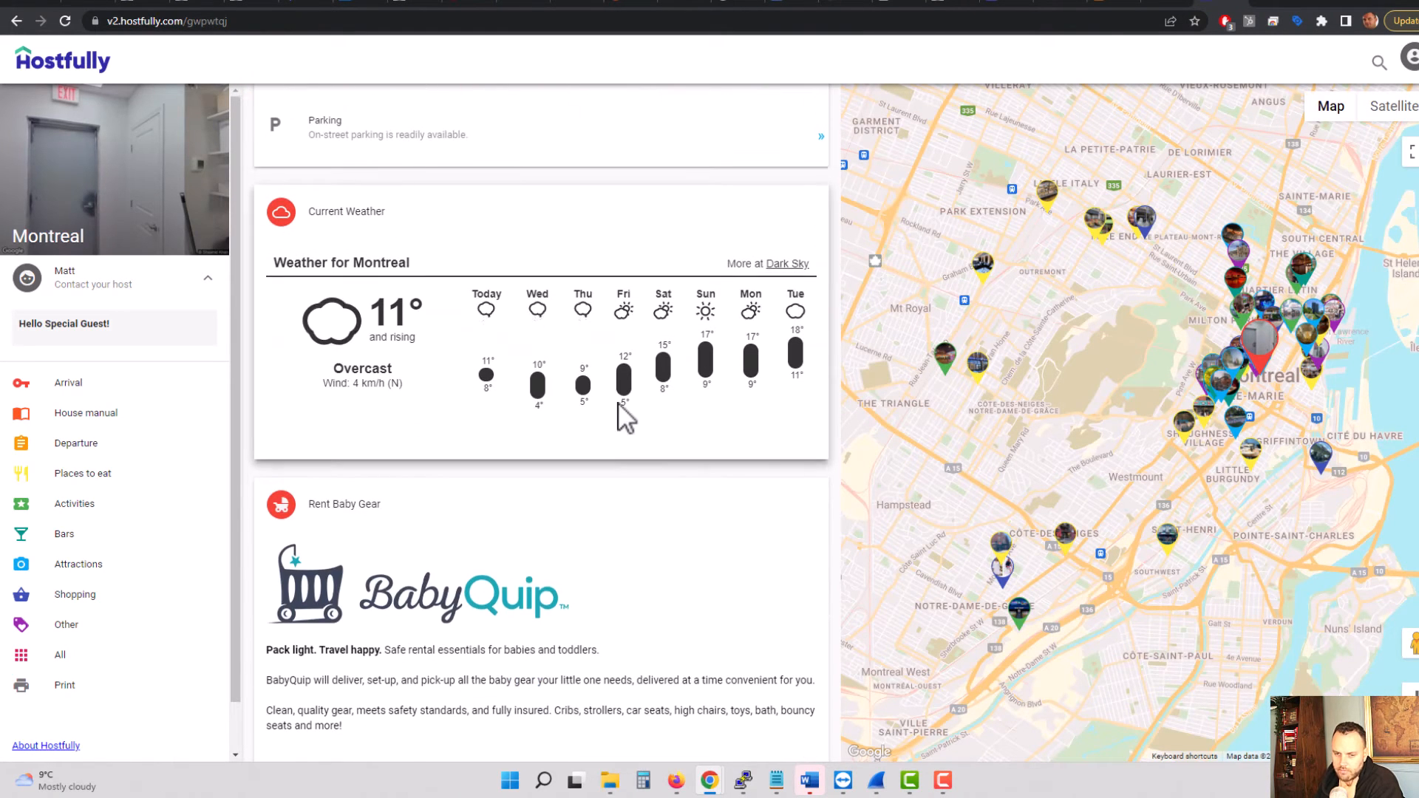
pyautogui.scroll(5, 624, 415)
pyautogui.click(367, 4)
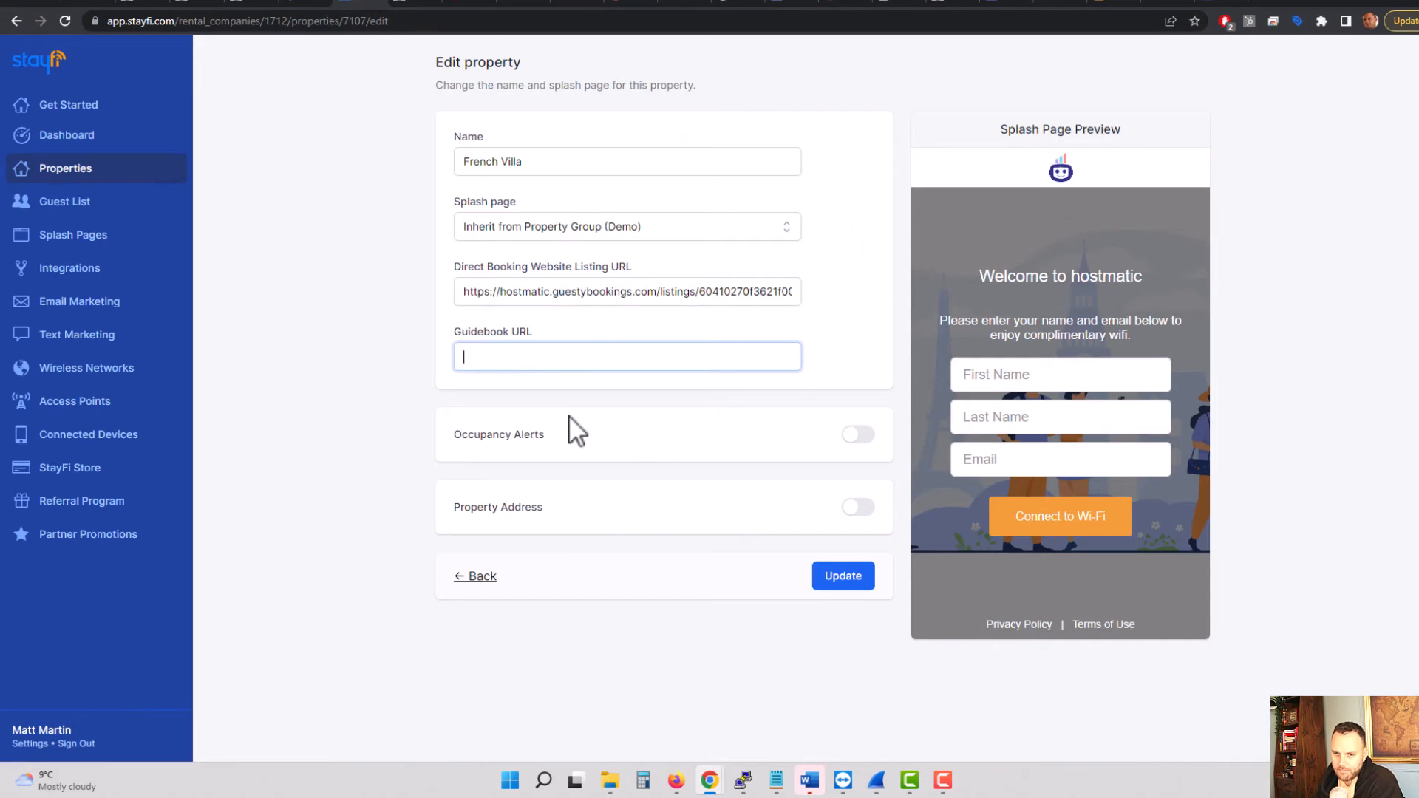
pyautogui.rightClick(564, 365)
pyautogui.click(631, 476)
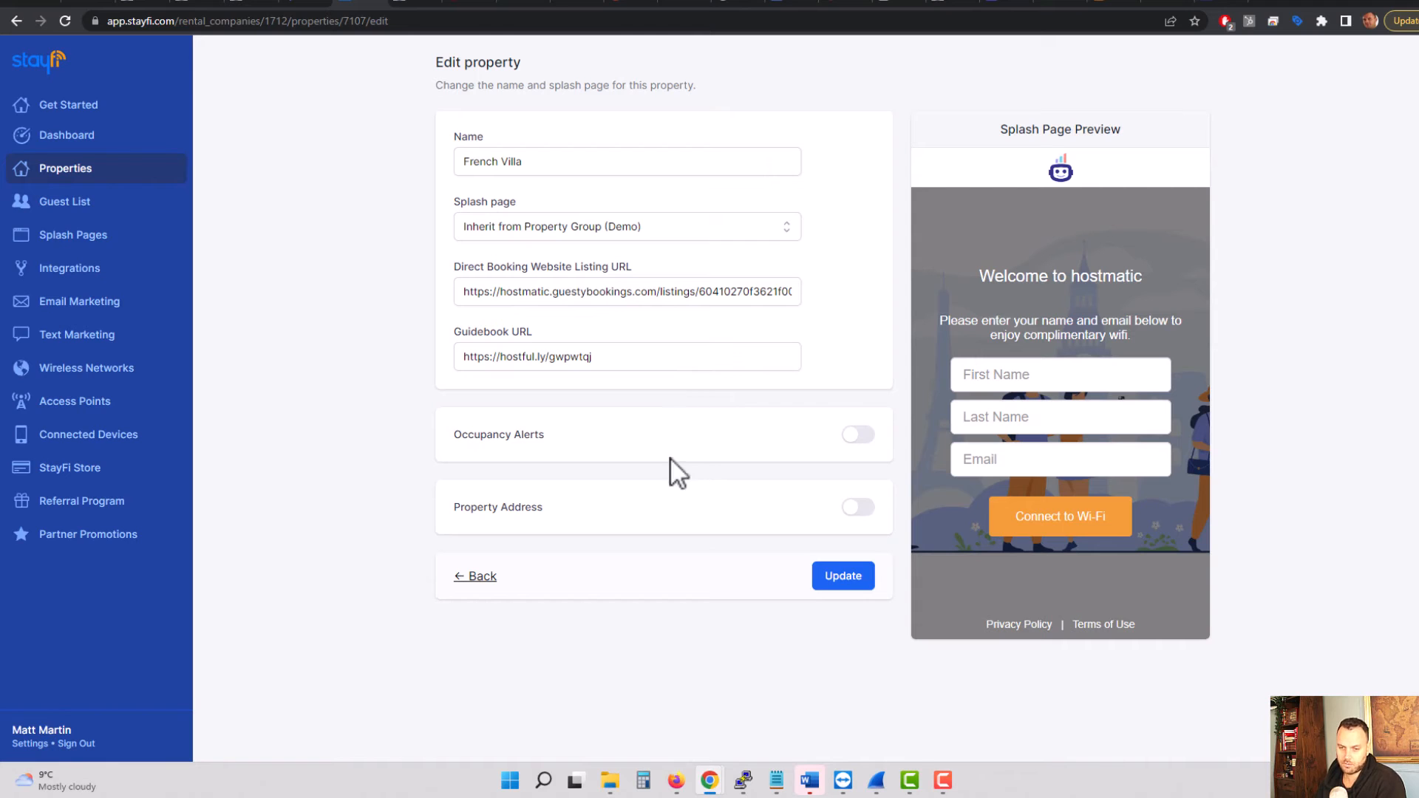
# Step: Try to update French Villa with Occupancy Alerts enabled, leaving the threshold and alert recipients unset and the property address disabled
pyautogui.click(860, 436)
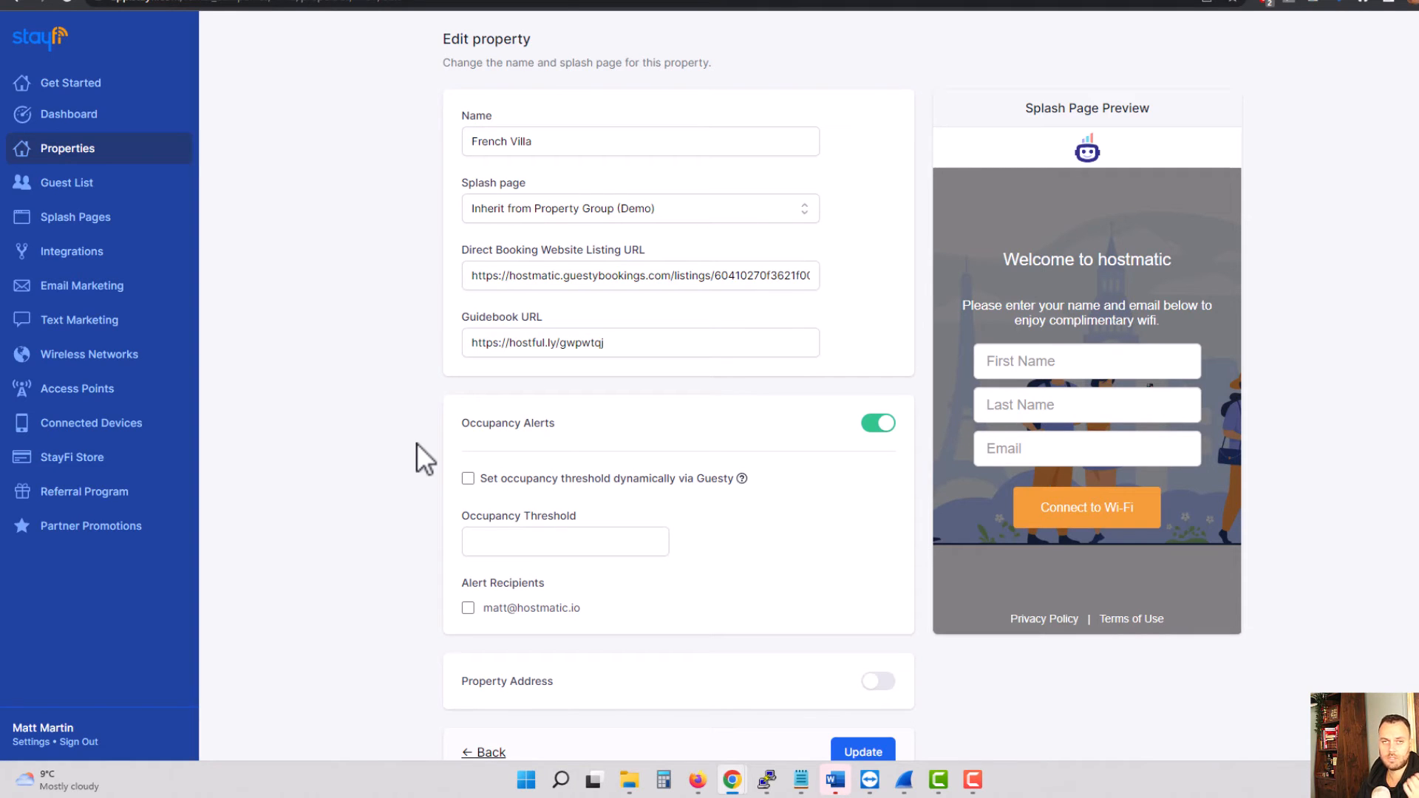
pyautogui.moveTo(602, 477)
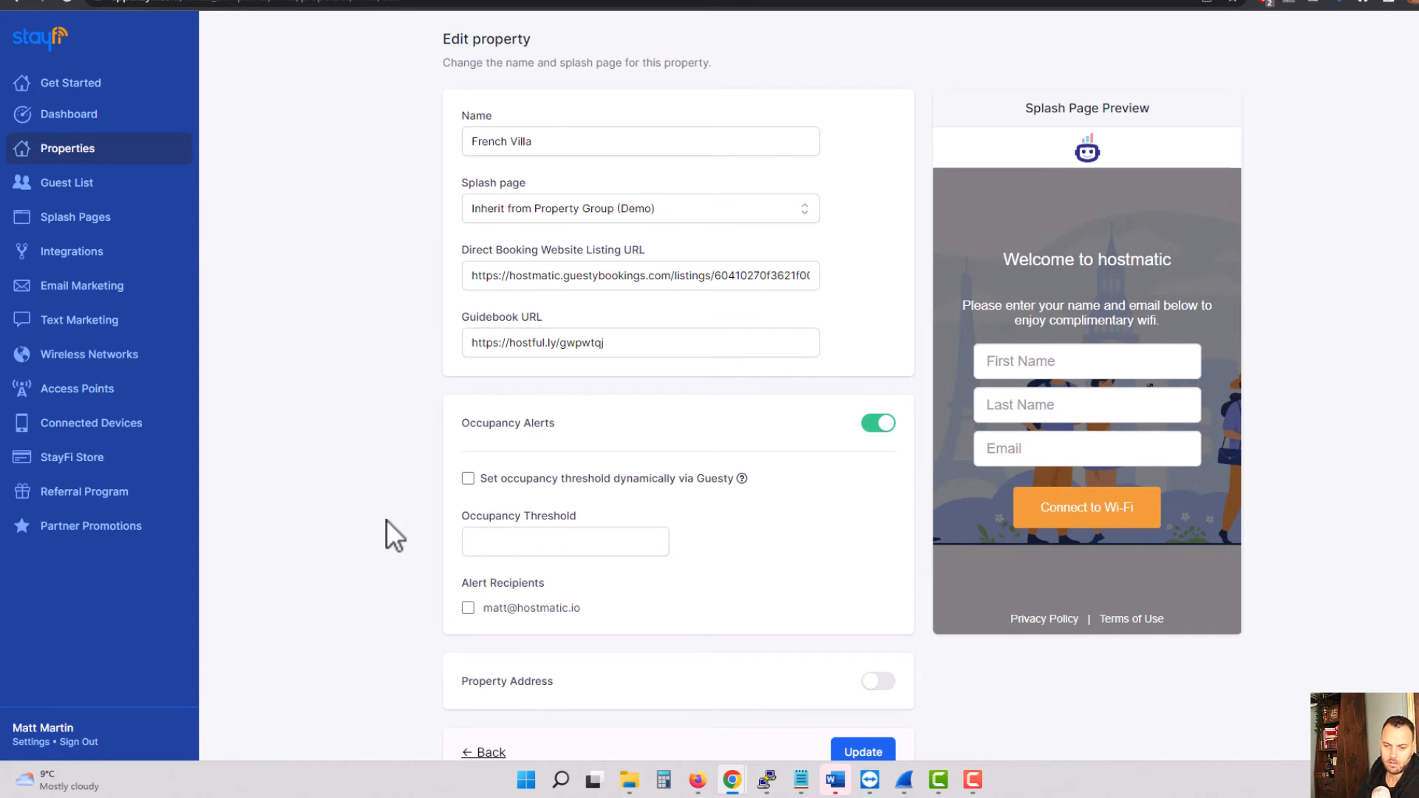
pyautogui.scroll(-1, 390, 507)
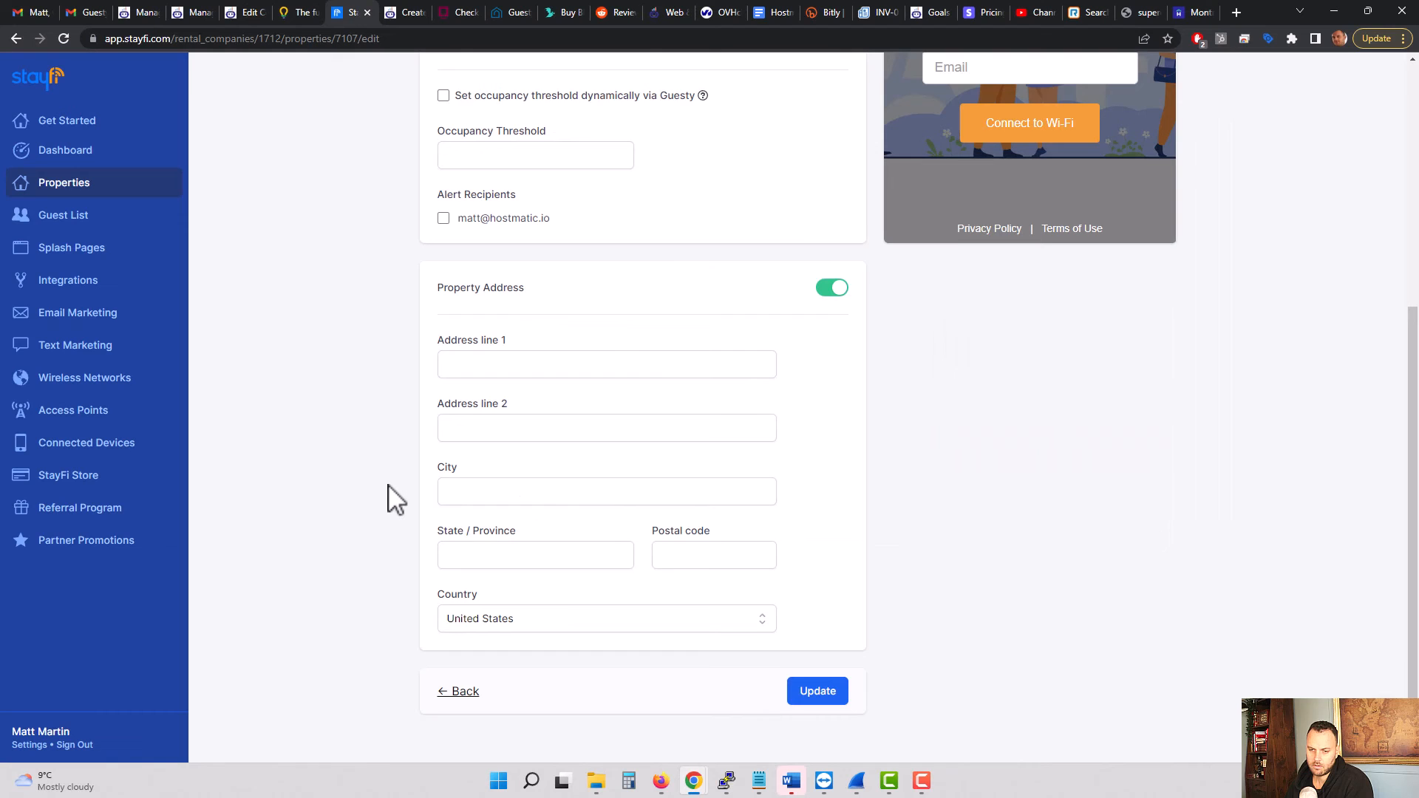
pyautogui.scroll(-1, 390, 499)
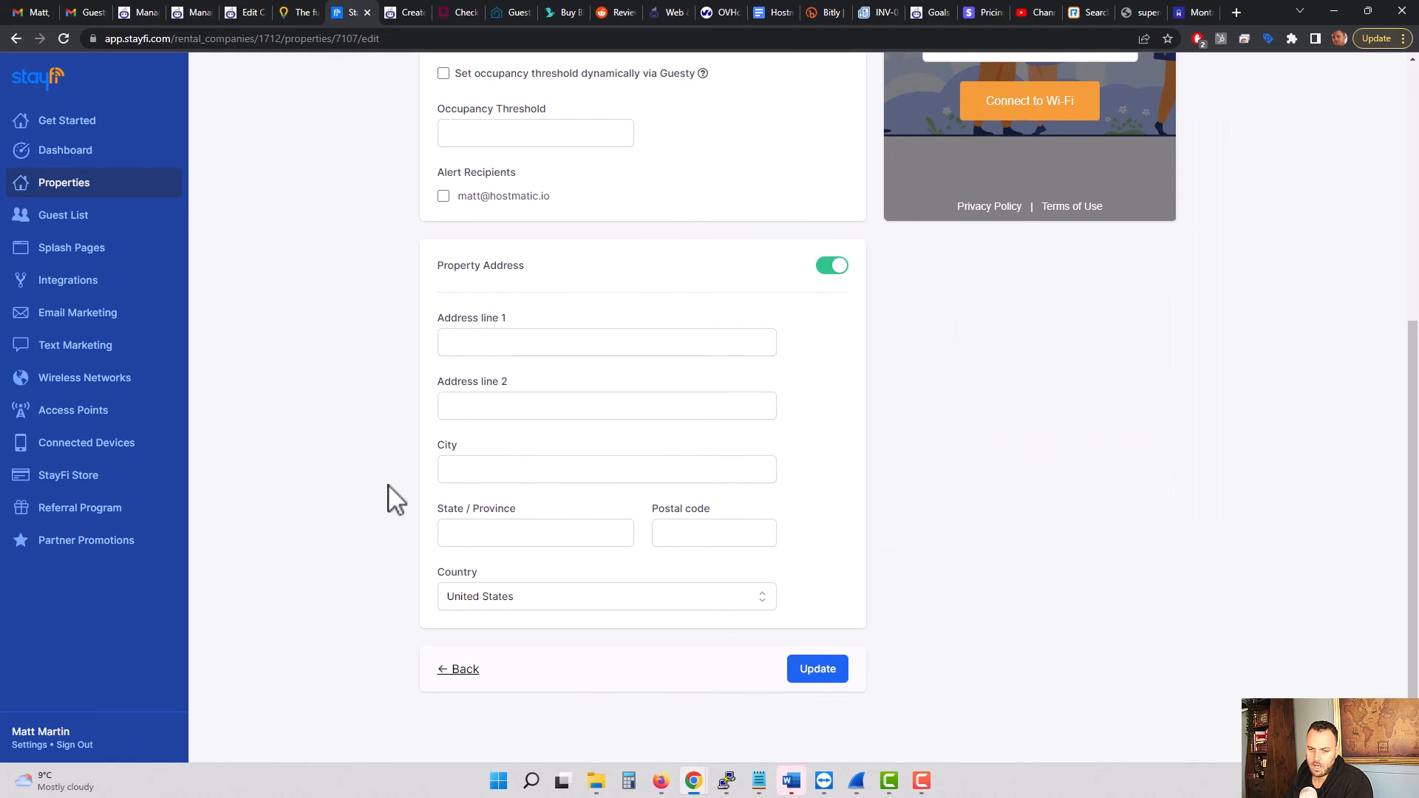
pyautogui.click(834, 268)
pyautogui.click(820, 673)
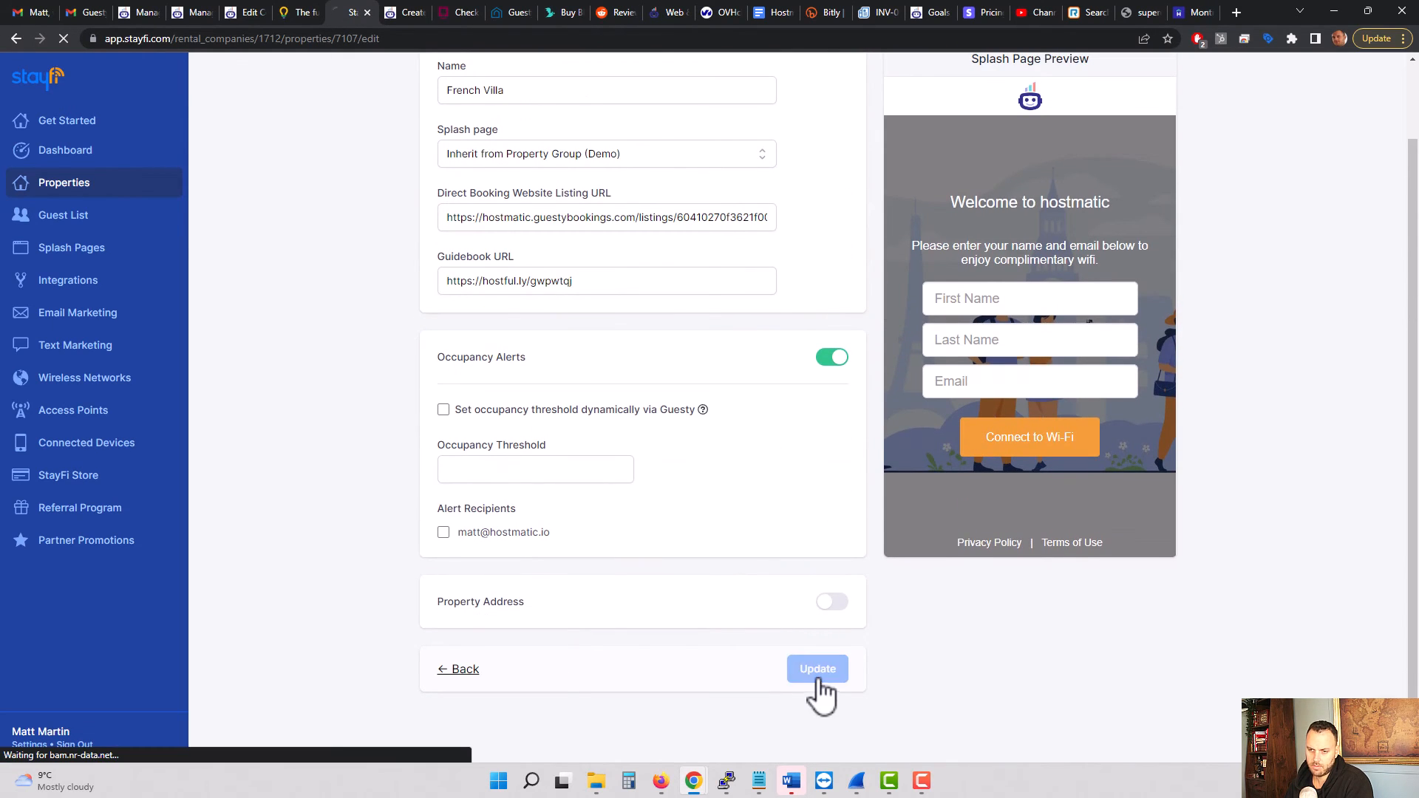
pyautogui.scroll(-2, 348, 369)
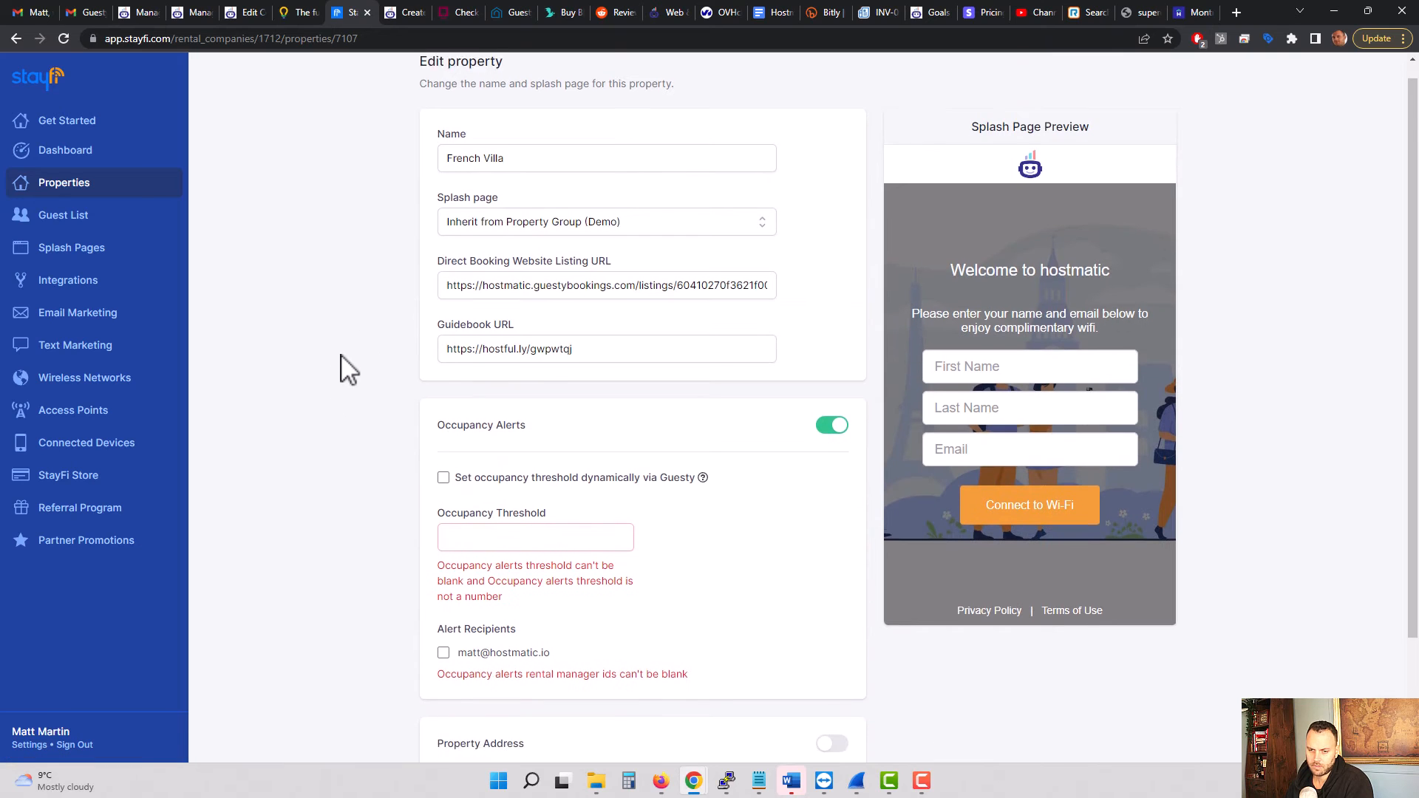
pyautogui.moveTo(474, 410)
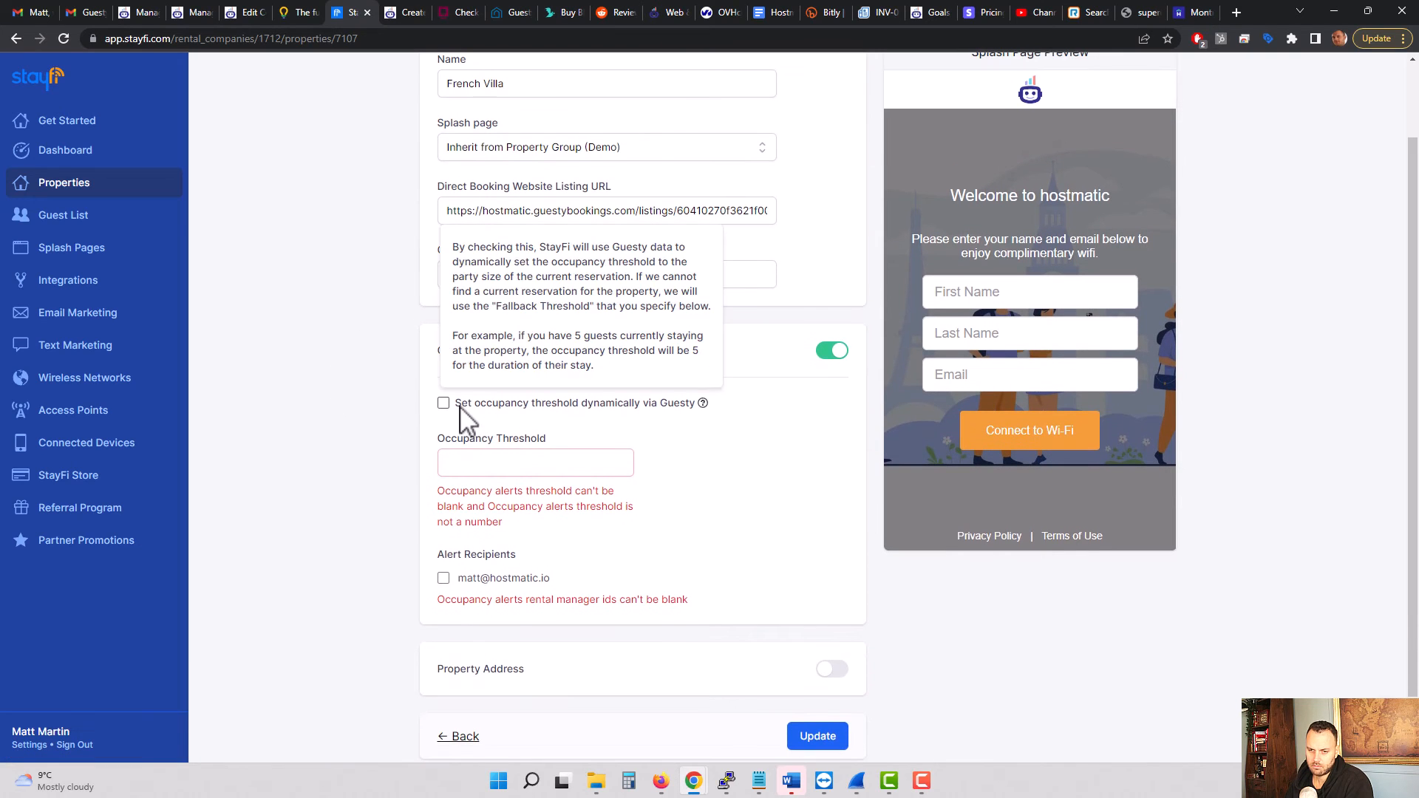
# Step: Turn off Occupancy Alerts for French Villa, update the property, and check its booking and guidebook URL fields
pyautogui.click(832, 351)
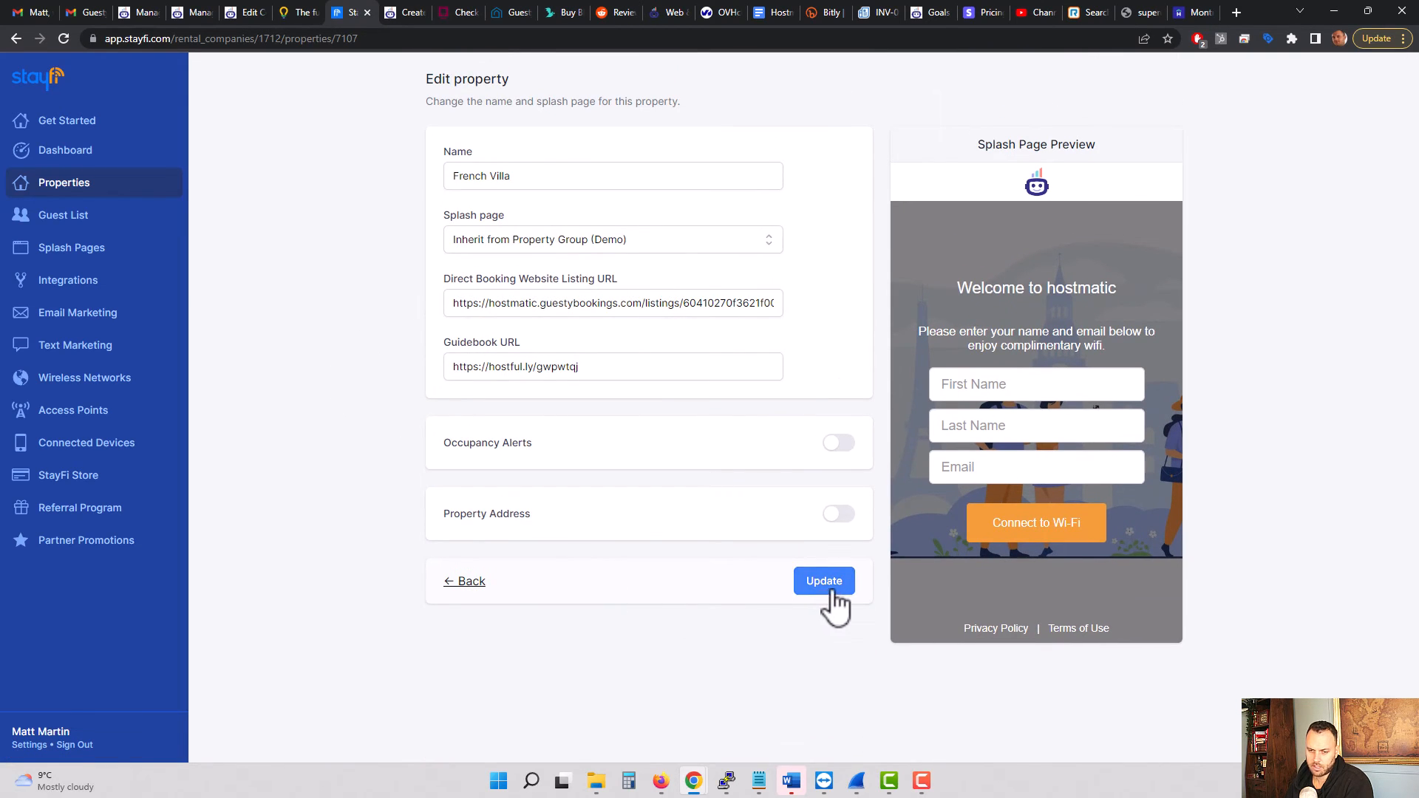
pyautogui.click(832, 591)
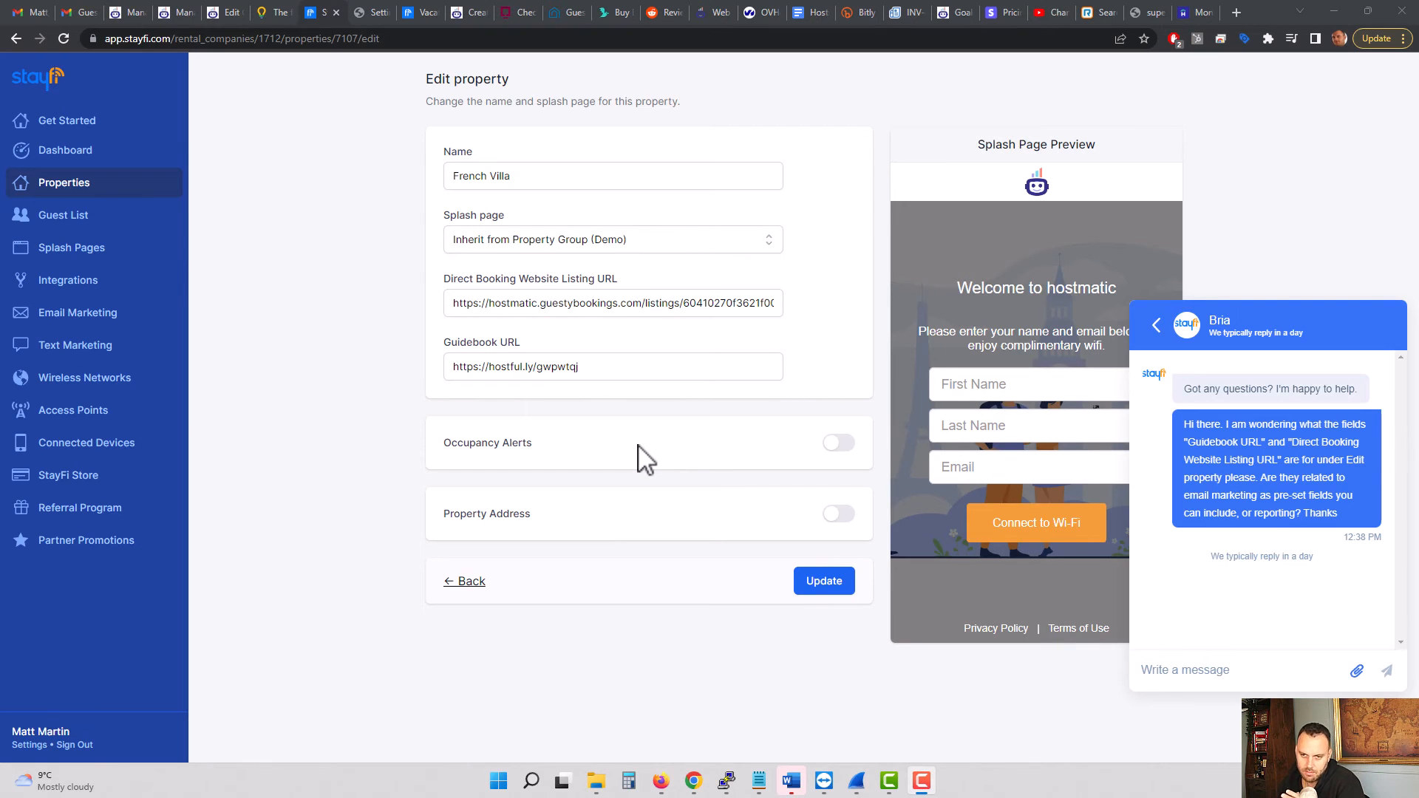
pyautogui.moveTo(444, 280); pyautogui.dragTo(618, 280)
pyautogui.moveTo(443, 343); pyautogui.dragTo(539, 358)
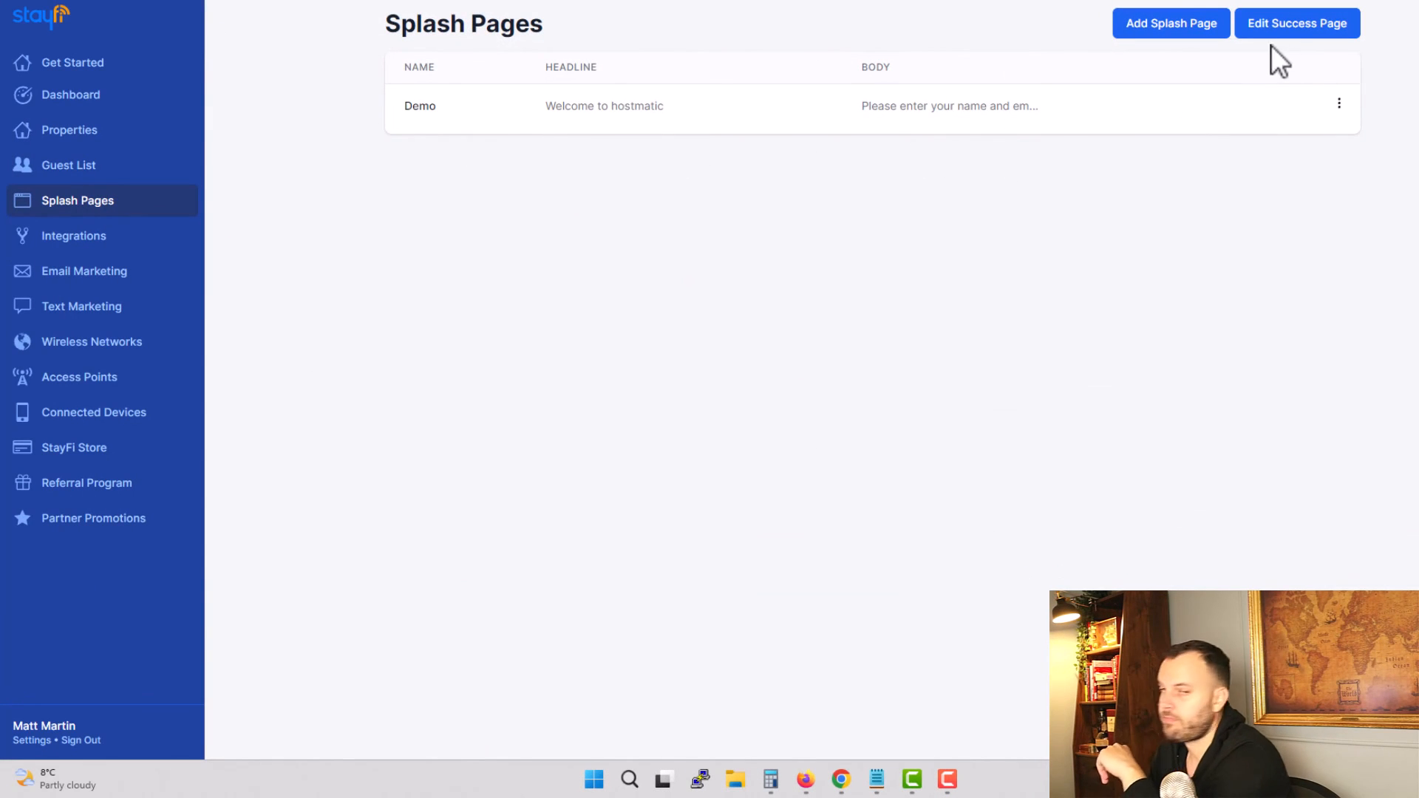
# Step: Examine the success page settings and the Demo splash page's content options, including its redirect URL
pyautogui.click(1298, 32)
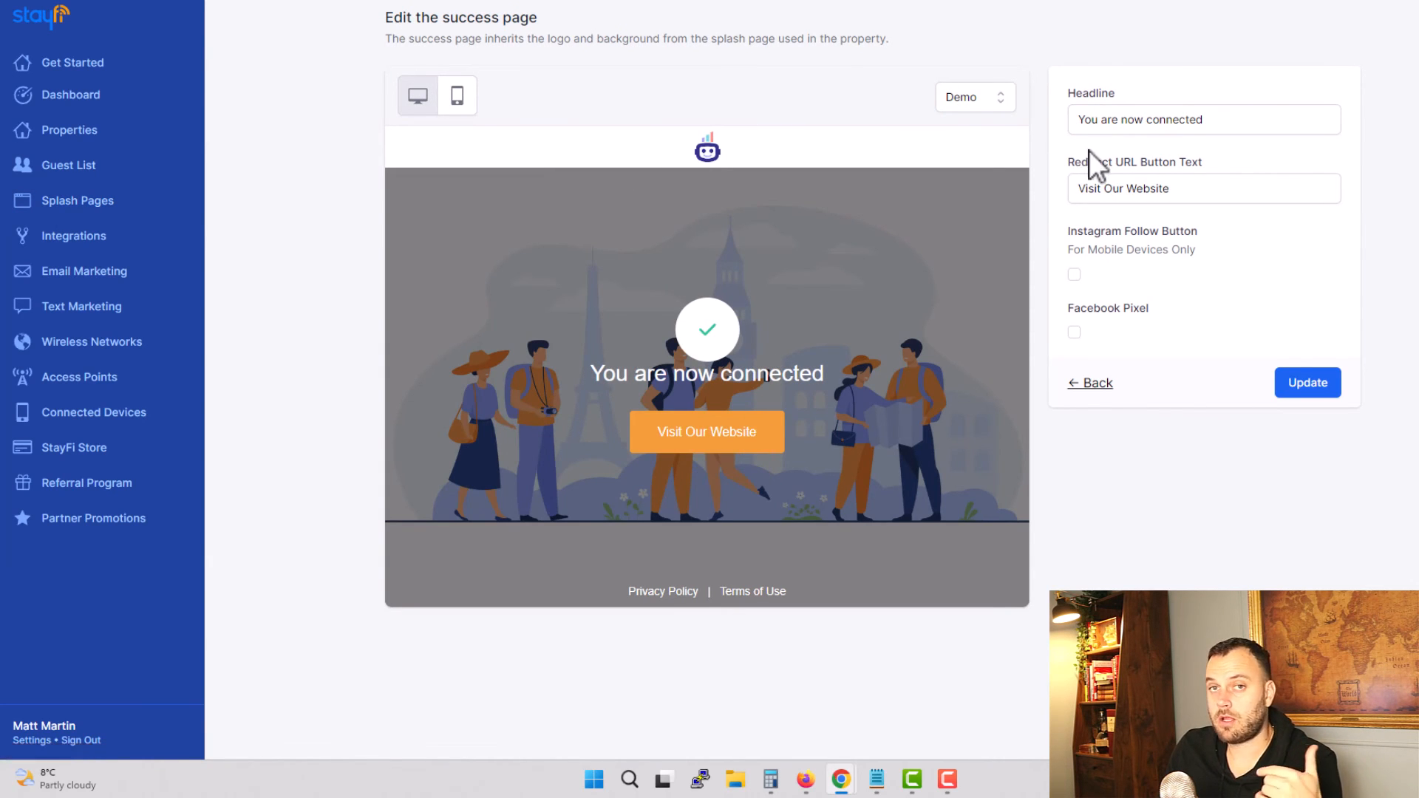
pyautogui.click(1099, 384)
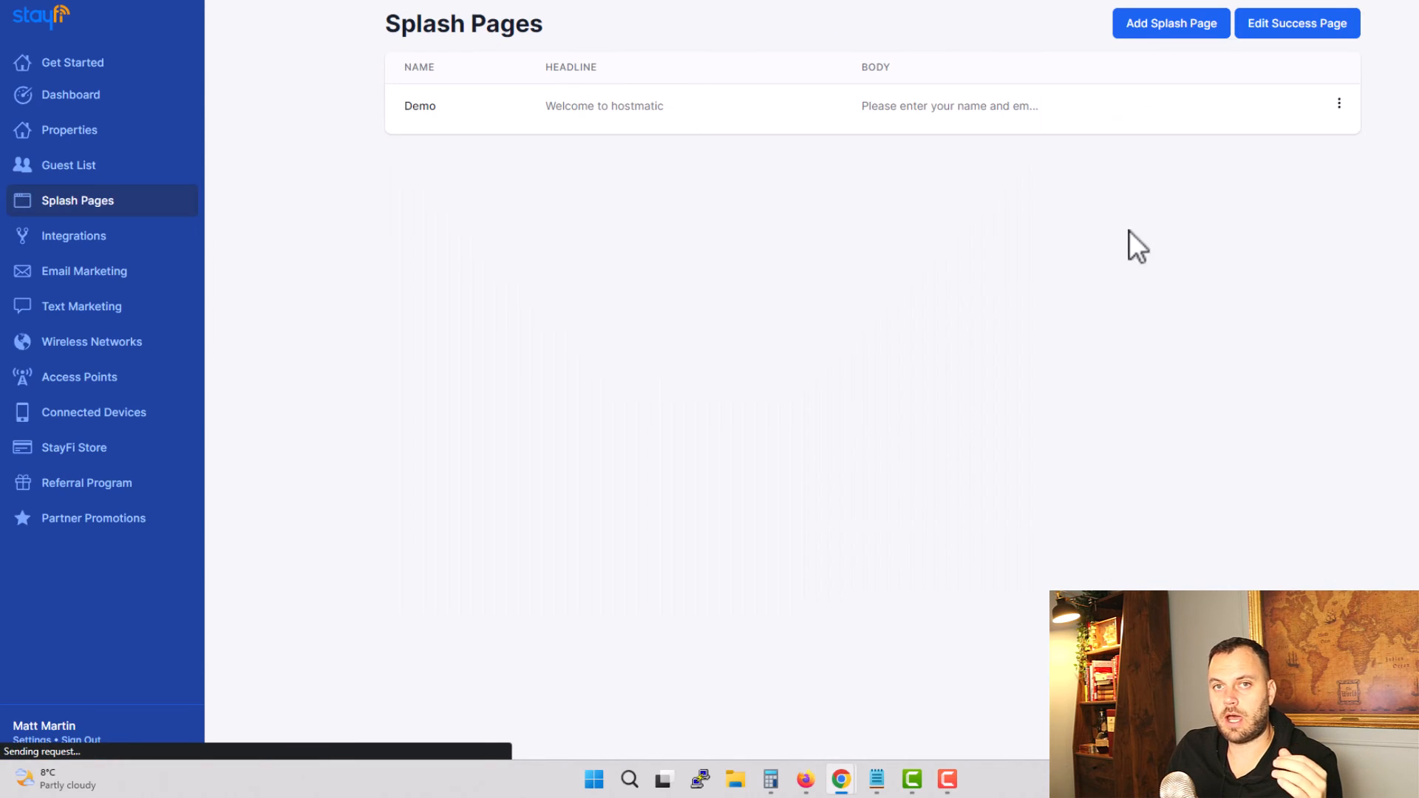
pyautogui.click(1342, 105)
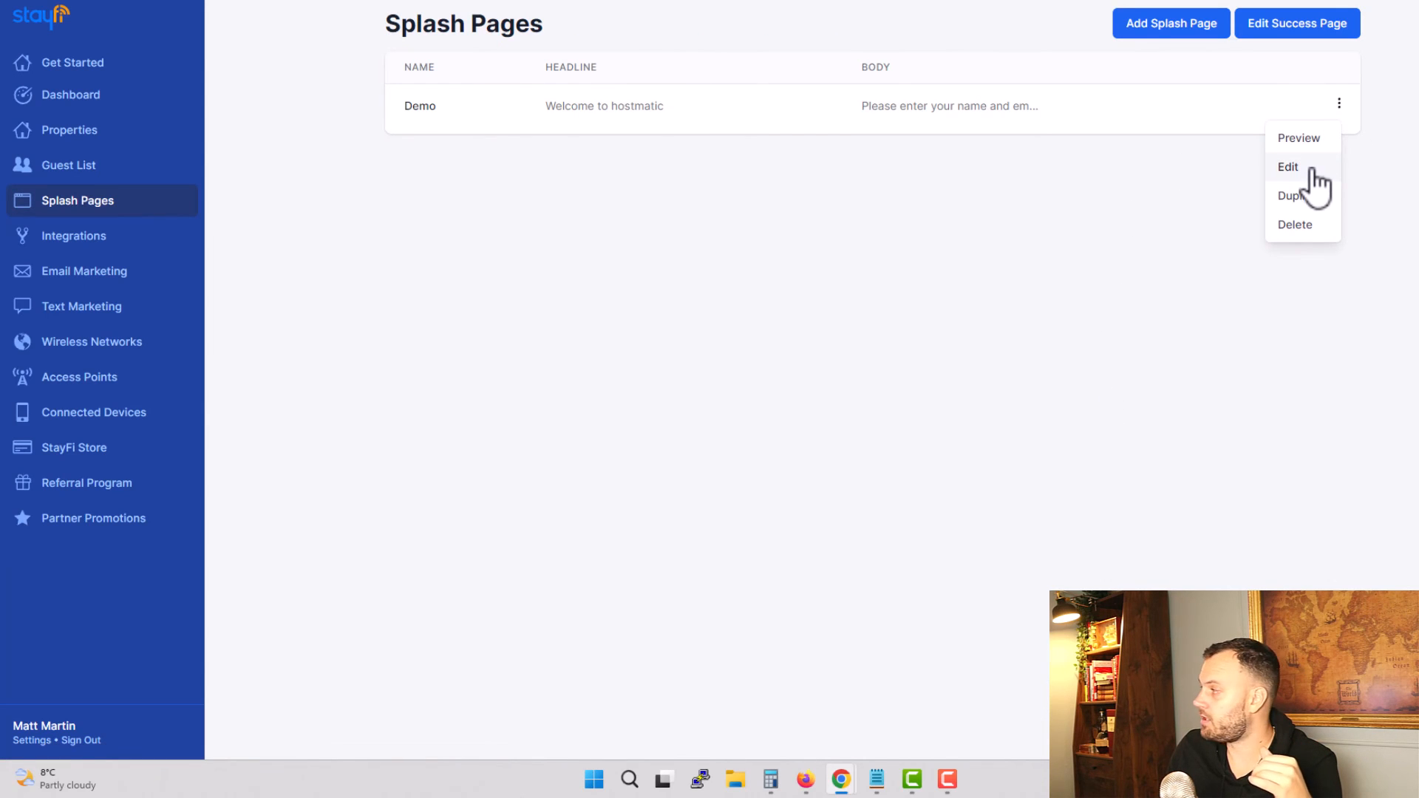
pyautogui.click(1290, 166)
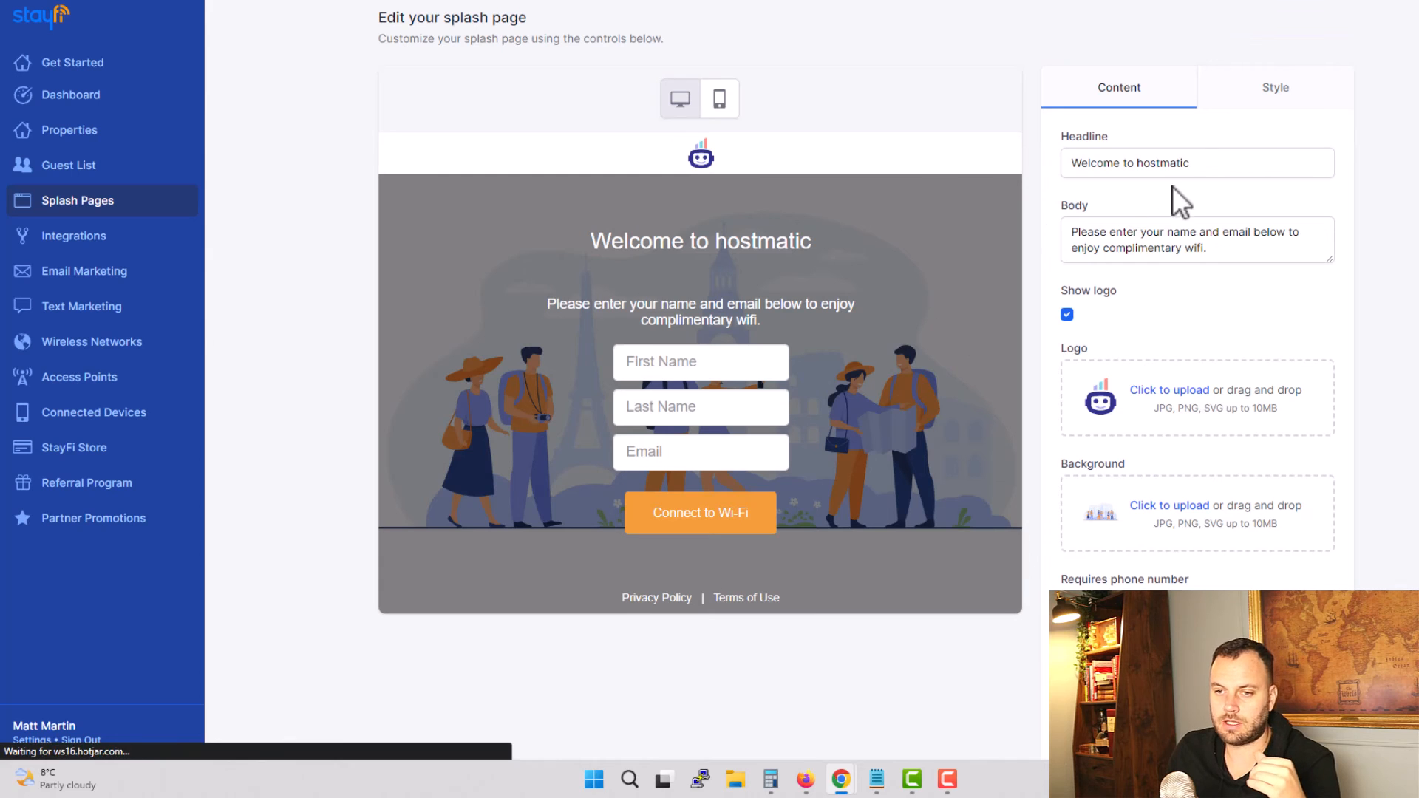
pyautogui.scroll(-3, 1289, 305)
pyautogui.scroll(-3, 1288, 308)
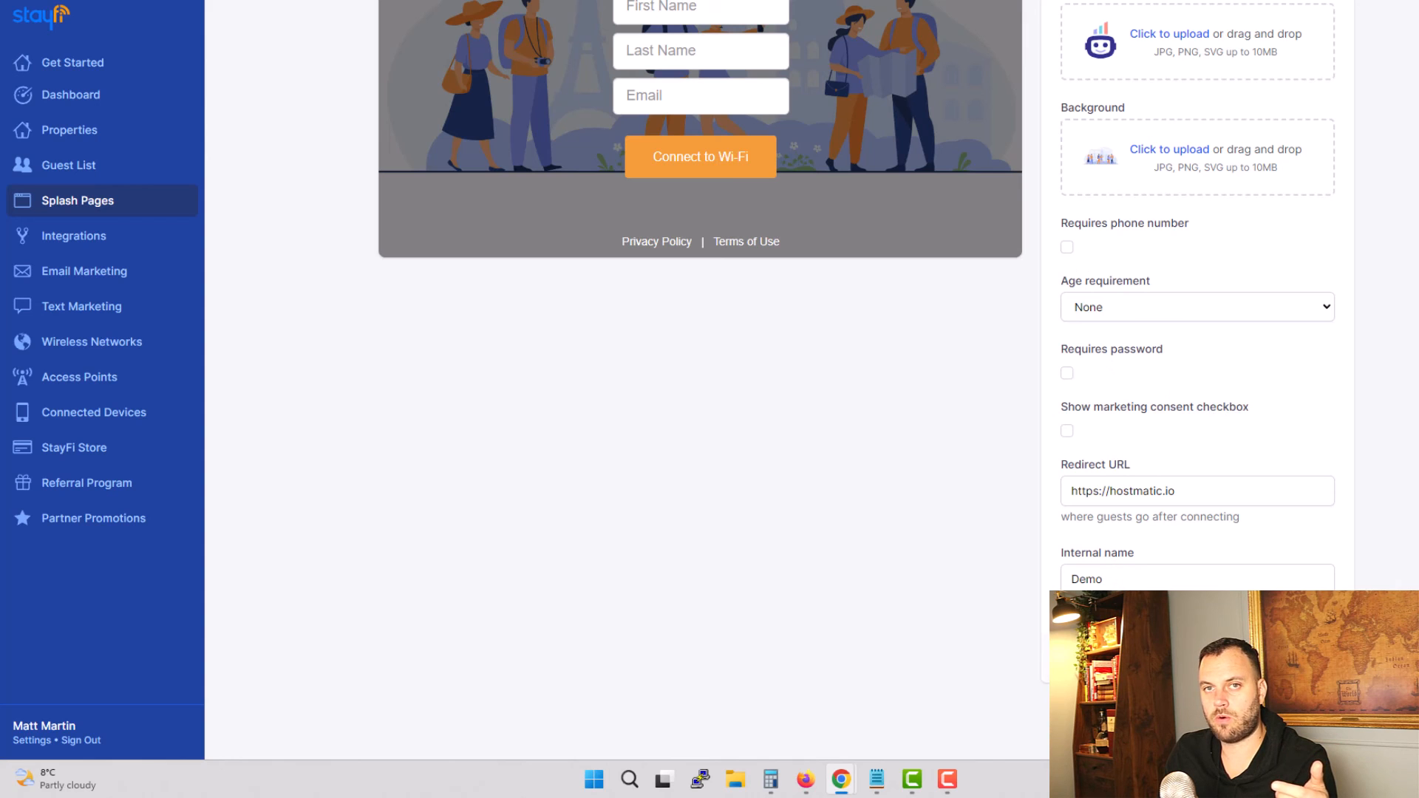
pyautogui.scroll(5, 1116, 562)
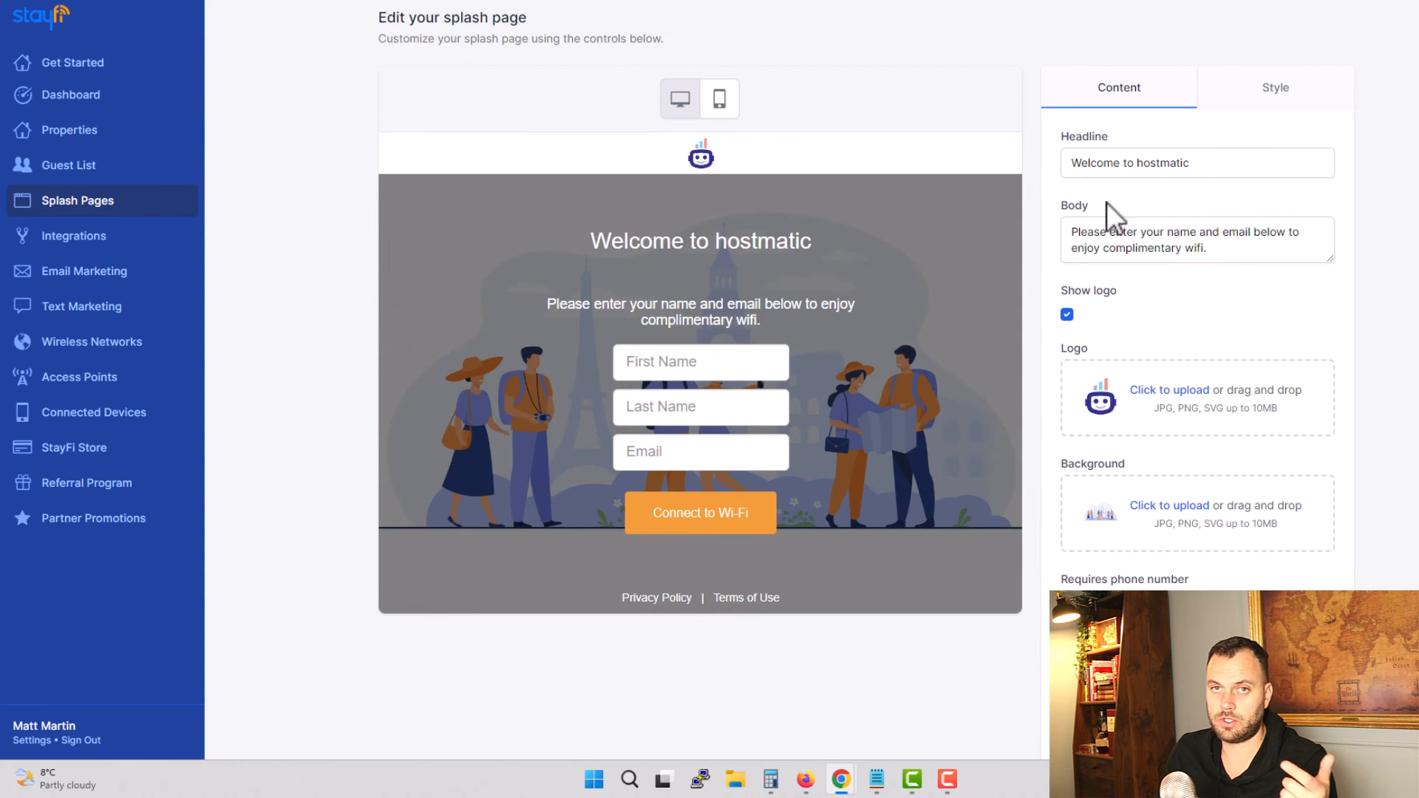
# Step: Examine the Beautiful Penthouse Downtown property's settings and address details, and return to the property list
pyautogui.click(111, 138)
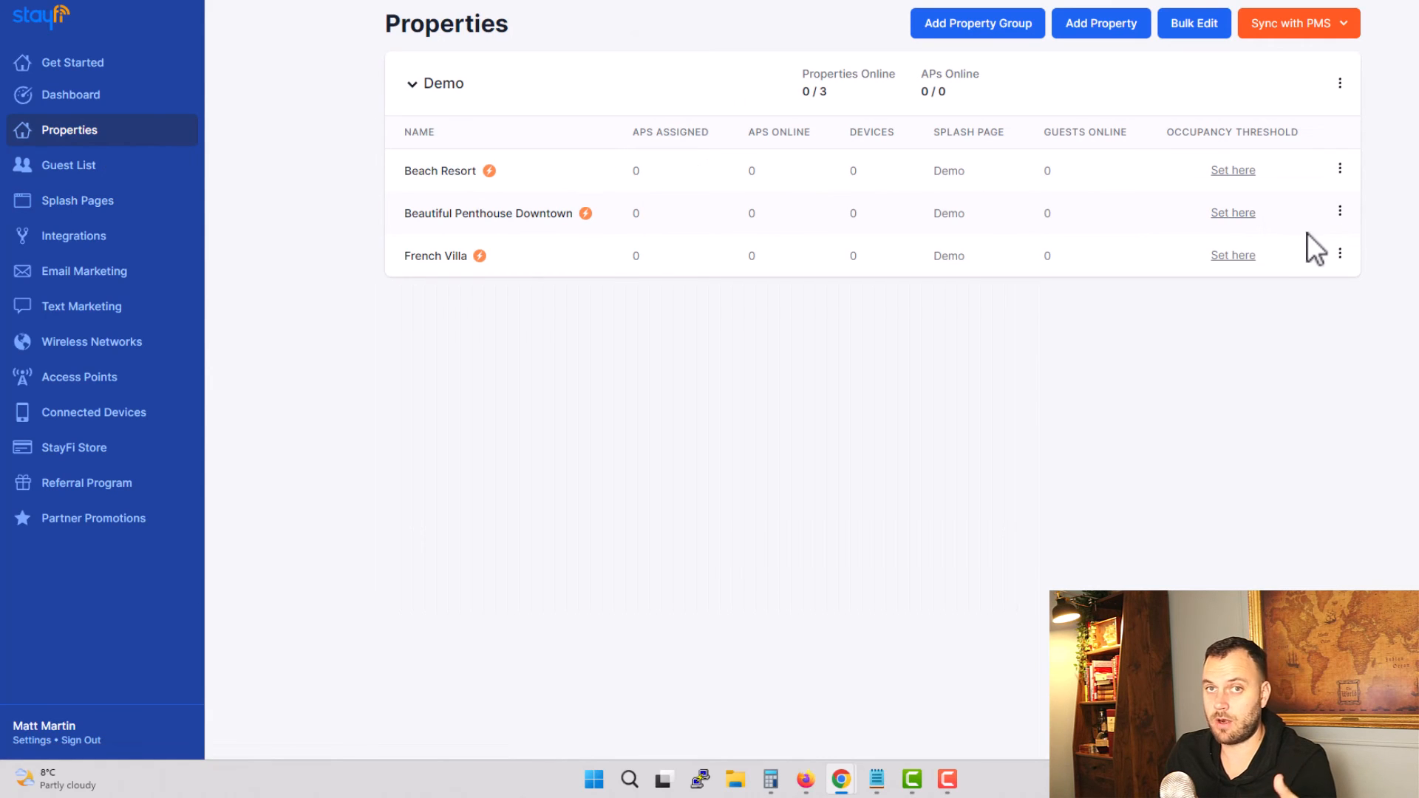
pyautogui.click(1341, 213)
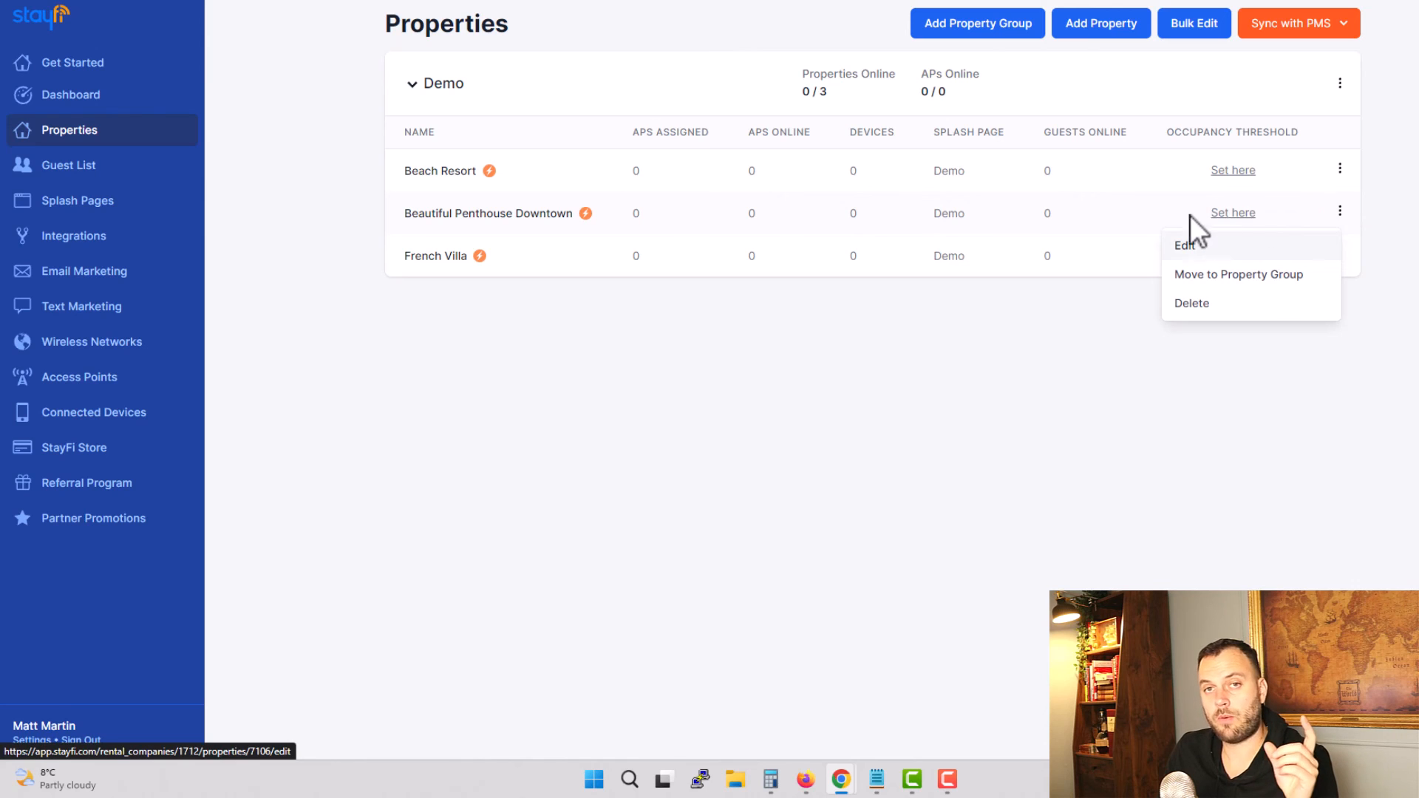
pyautogui.click(1245, 241)
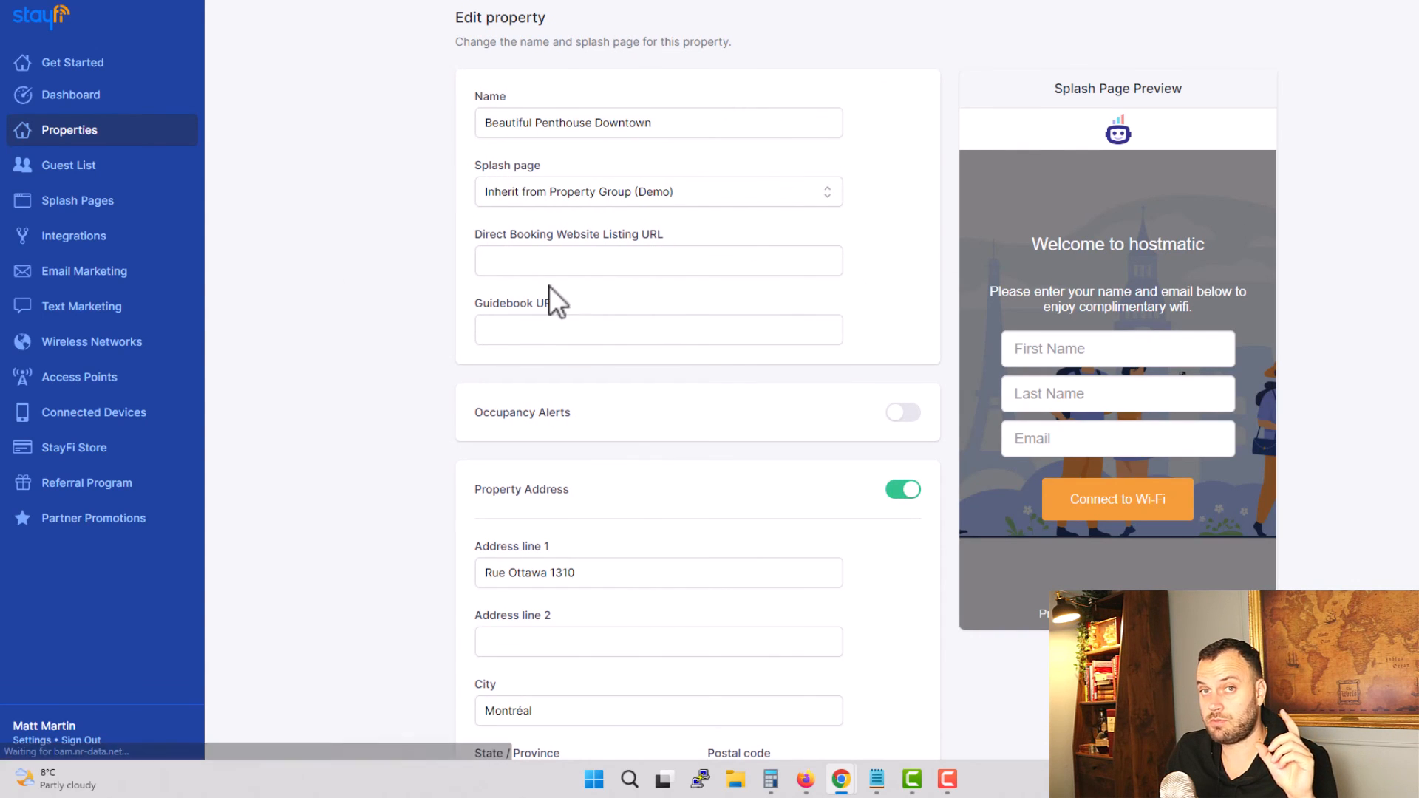
pyautogui.scroll(-3, 315, 272)
pyautogui.hotkey('alt', 'Left')
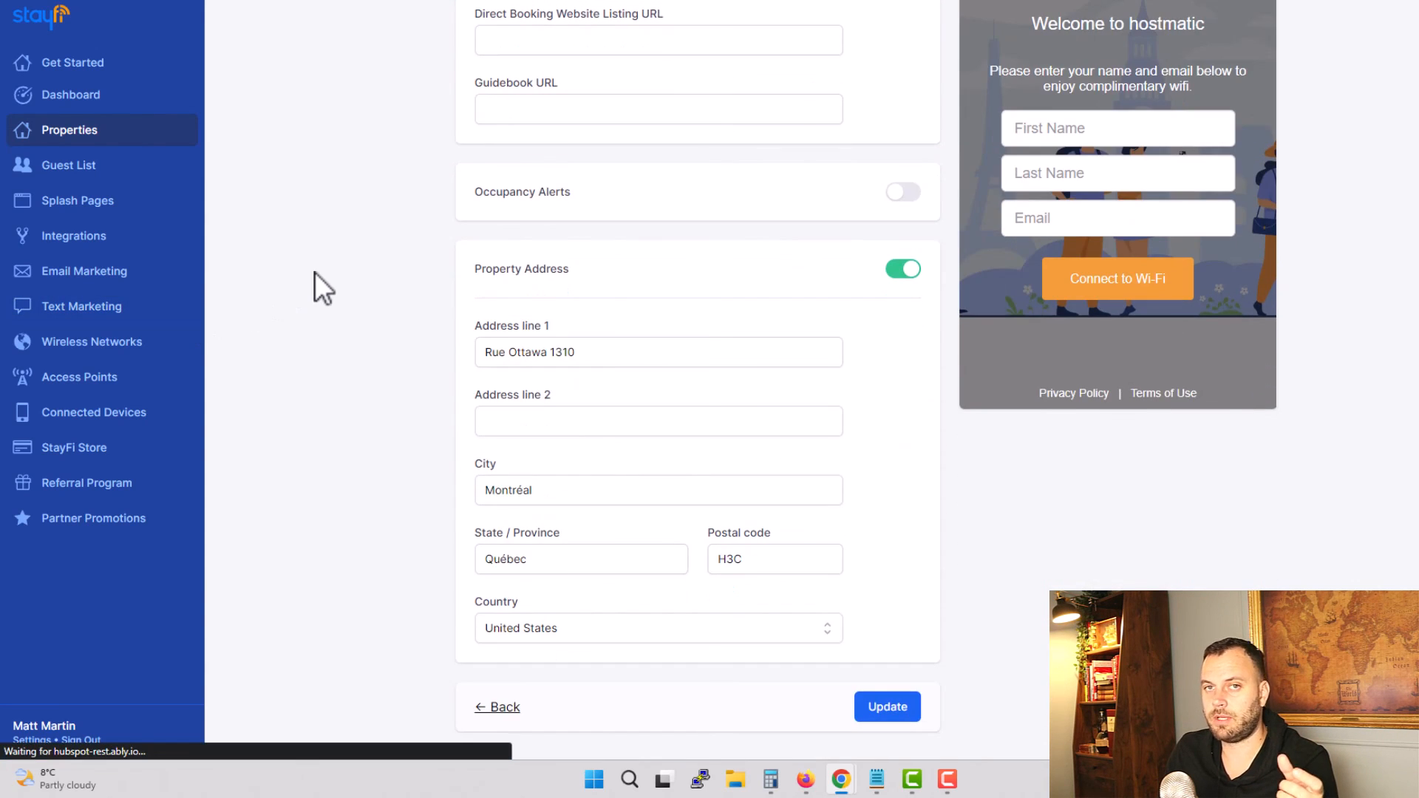
# Step: Enable Occupancy Alerts for French Villa with an Occupancy Threshold of 2 and select the listed alert recipient
pyautogui.click(1232, 257)
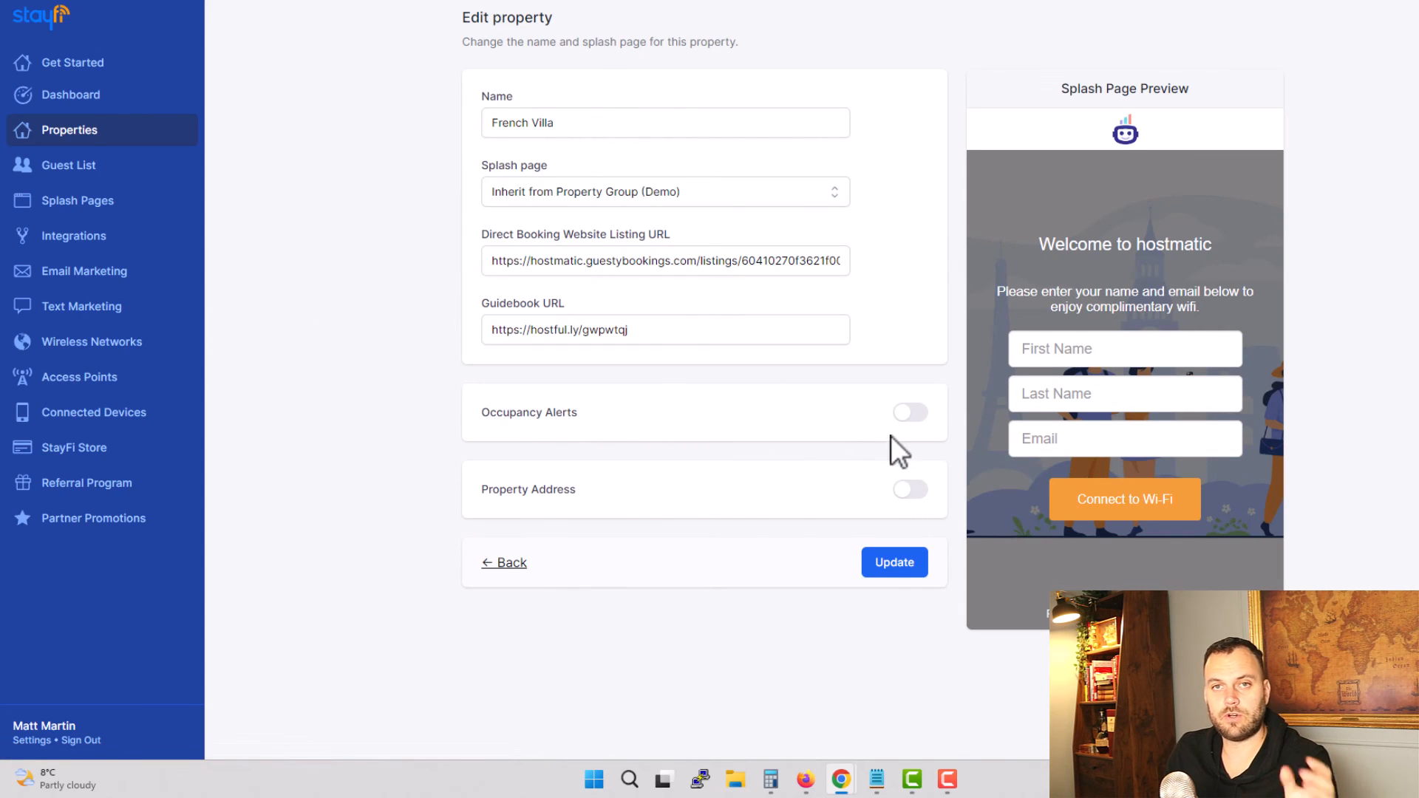
pyautogui.click(909, 413)
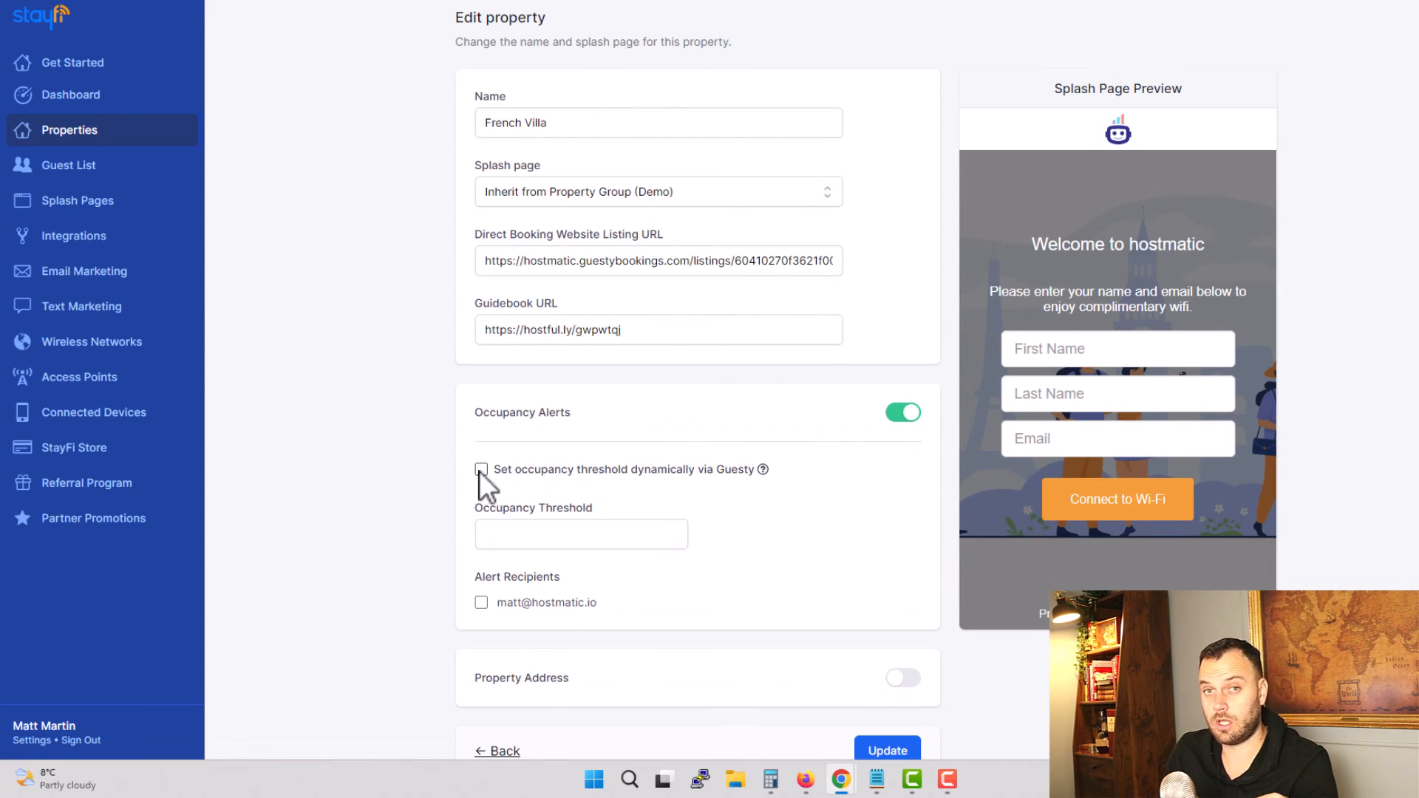
pyautogui.click(481, 470)
pyautogui.click(481, 476)
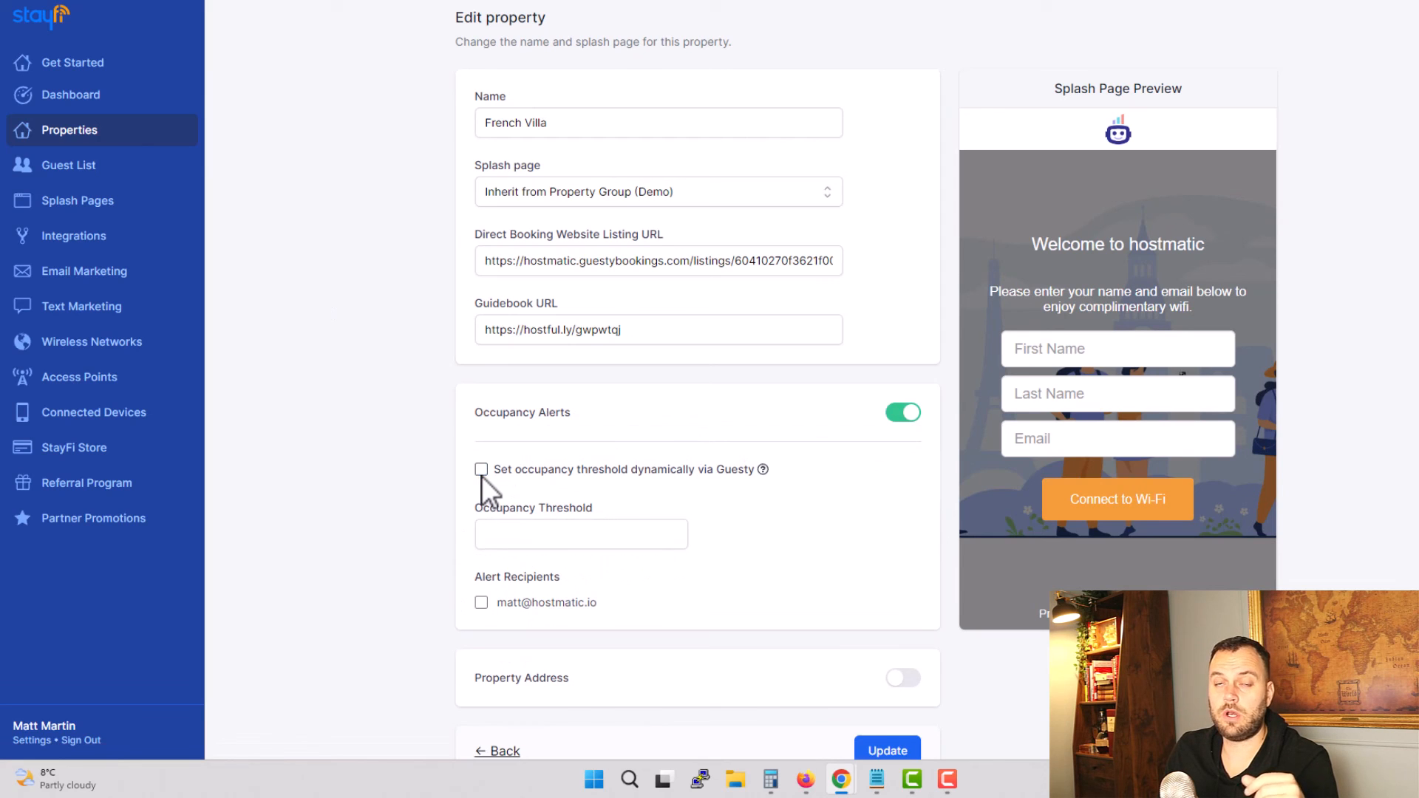
pyautogui.click(547, 531)
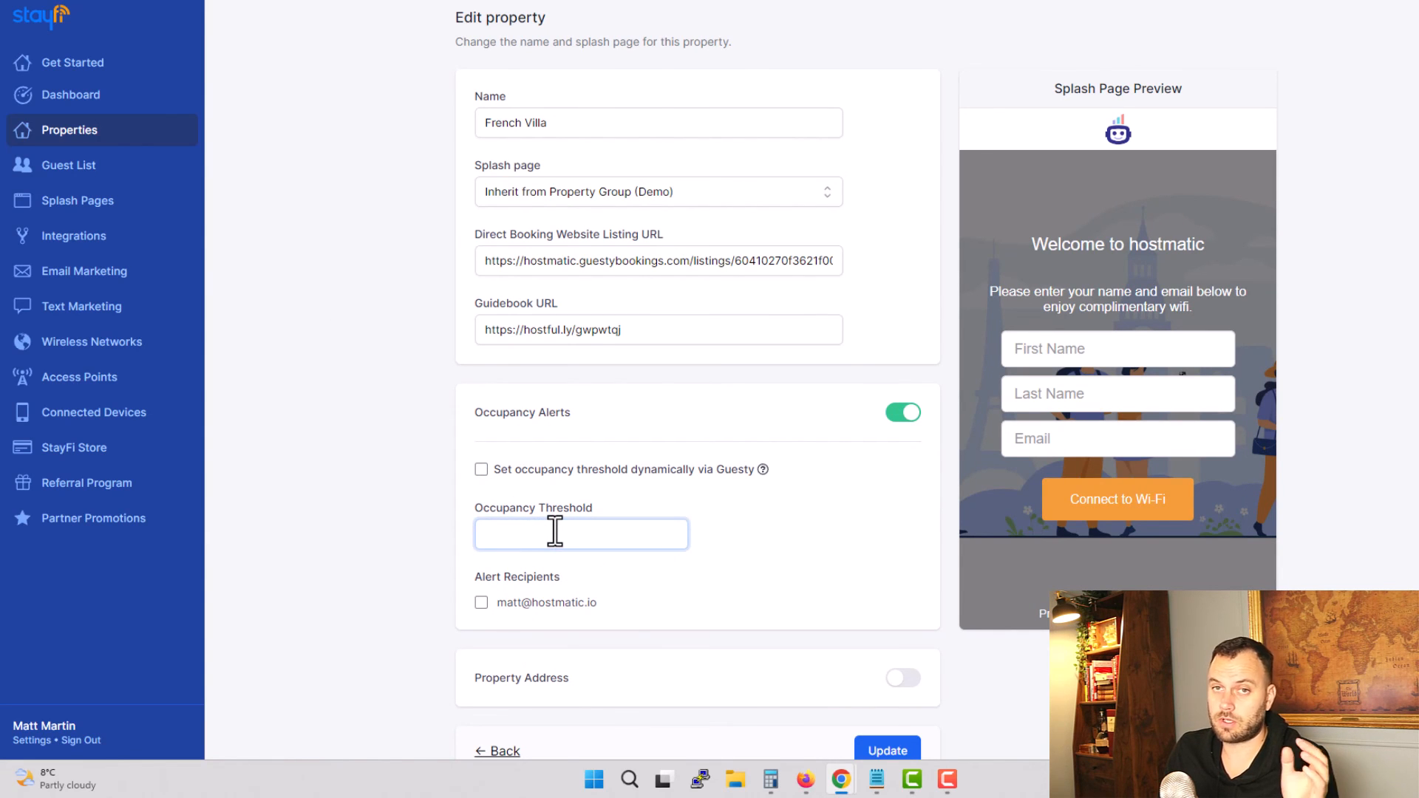
pyautogui.write('2')
pyautogui.click(482, 602)
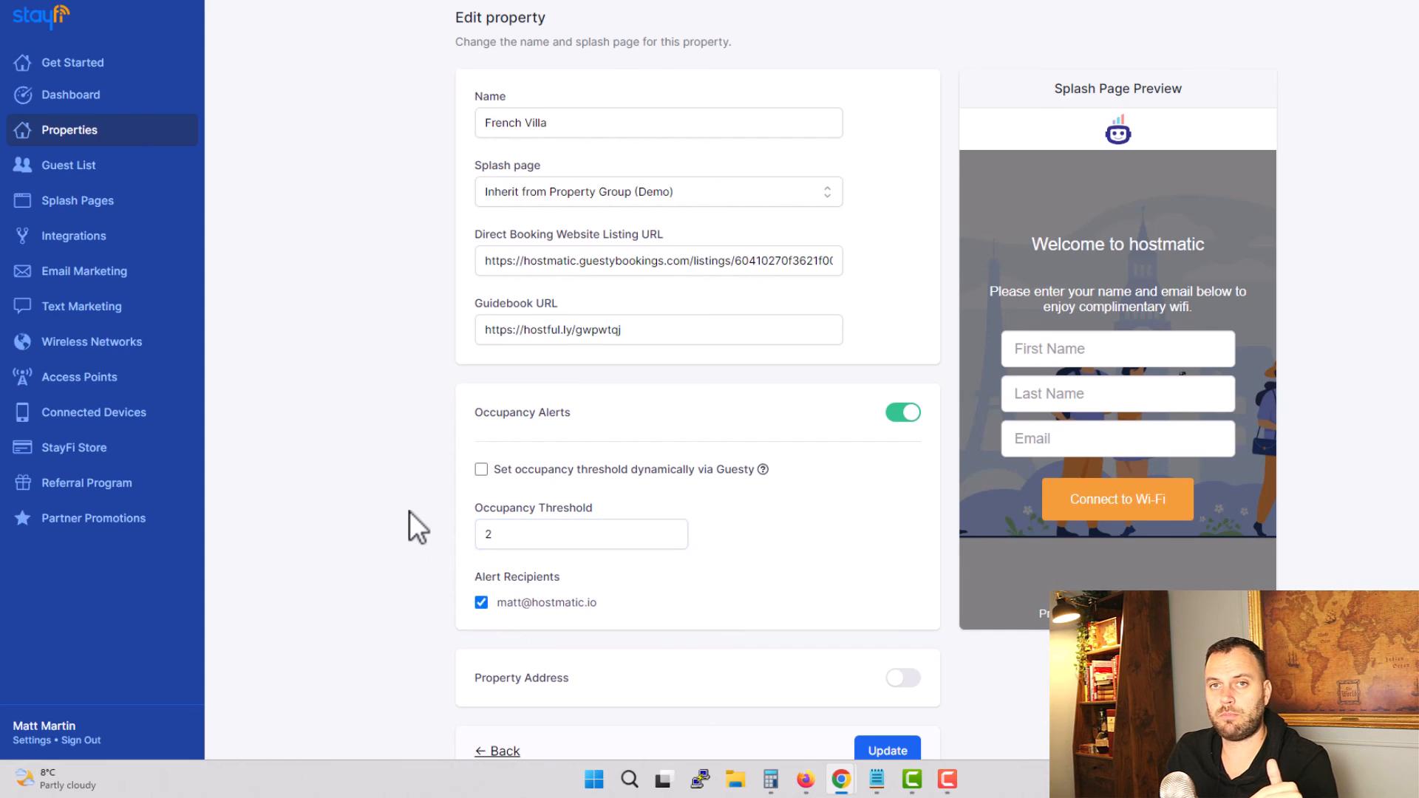
# Step: Enable French Villa's Property Address, look over its address fields, and return to the property list without updating the property
pyautogui.scroll(-1, 410, 511)
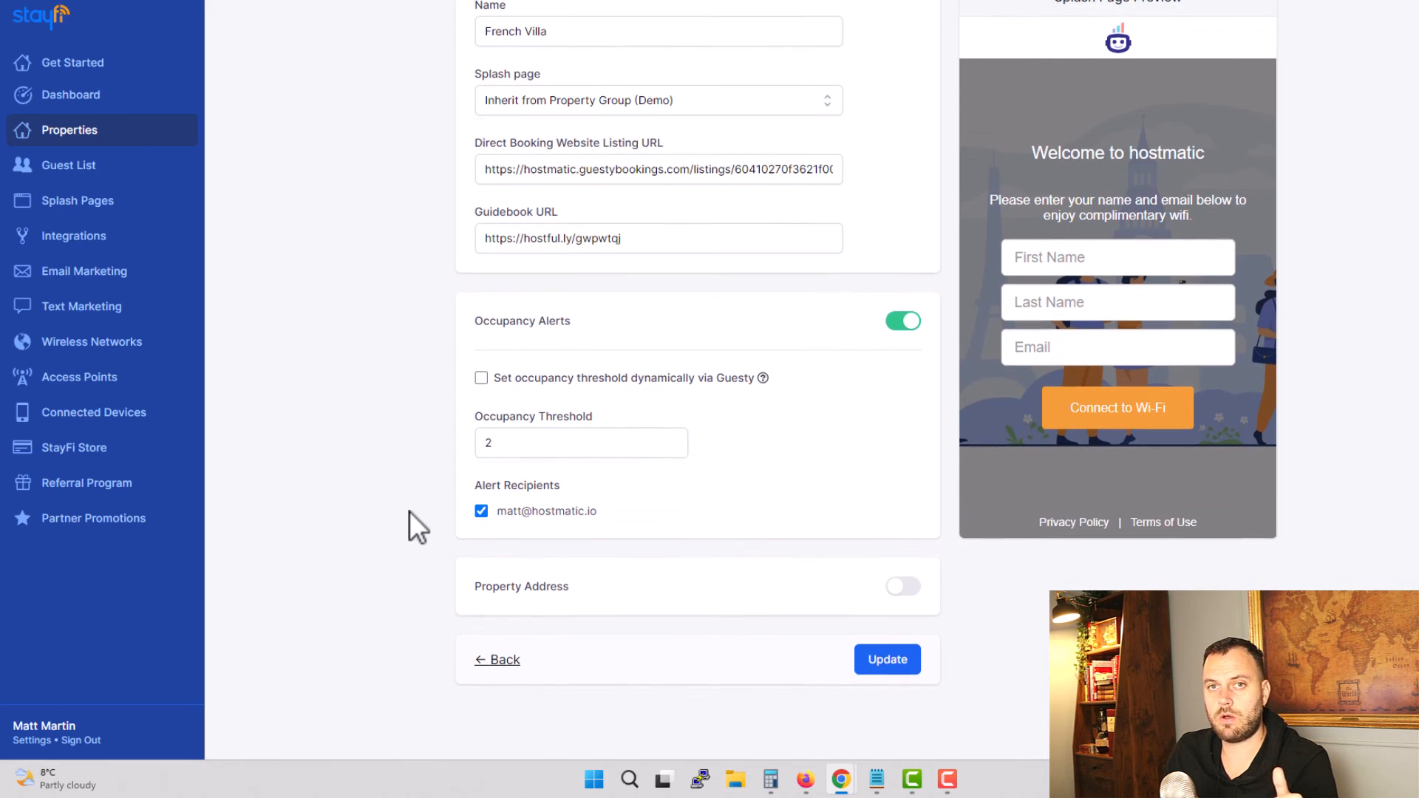
pyautogui.click(896, 588)
pyautogui.scroll(-2, 450, 527)
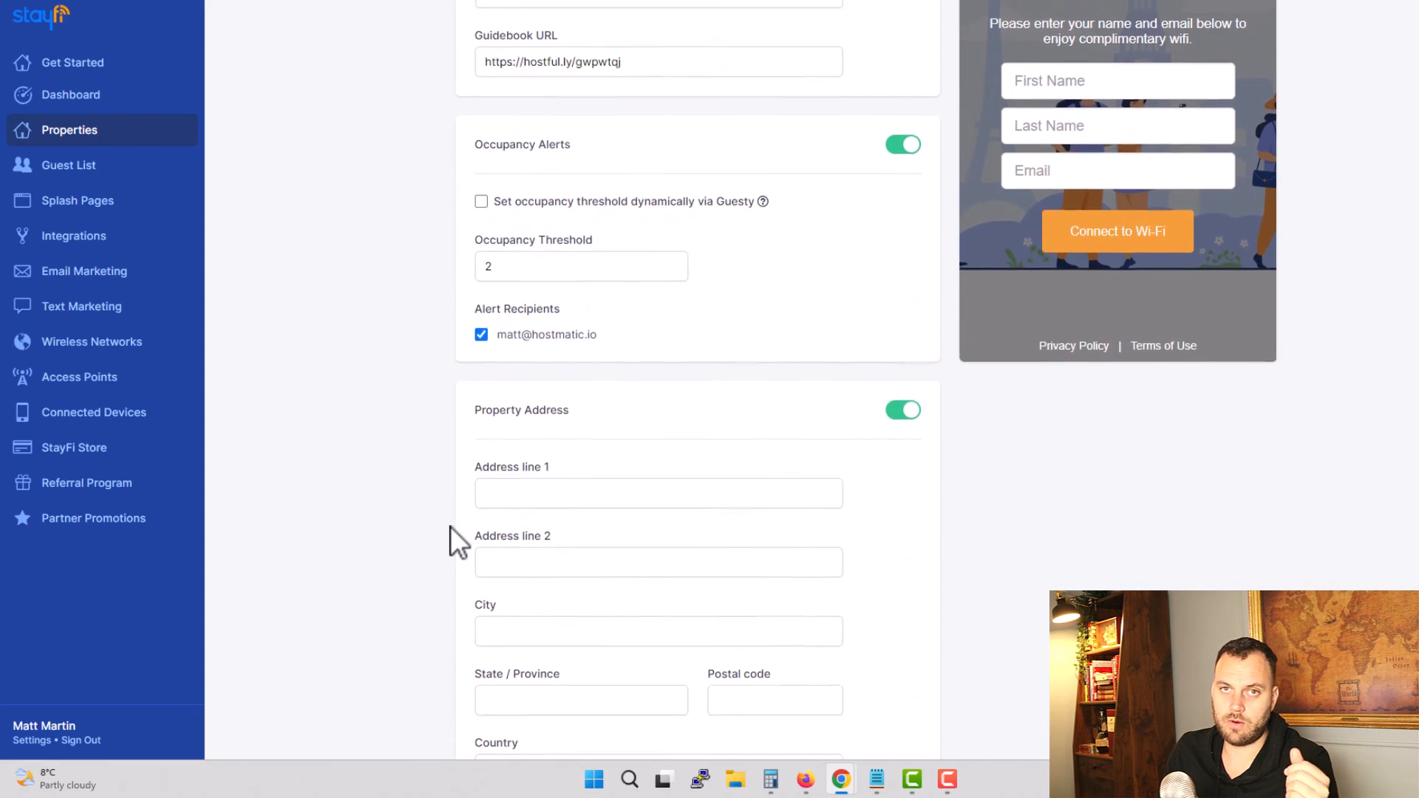
pyautogui.scroll(3, 450, 527)
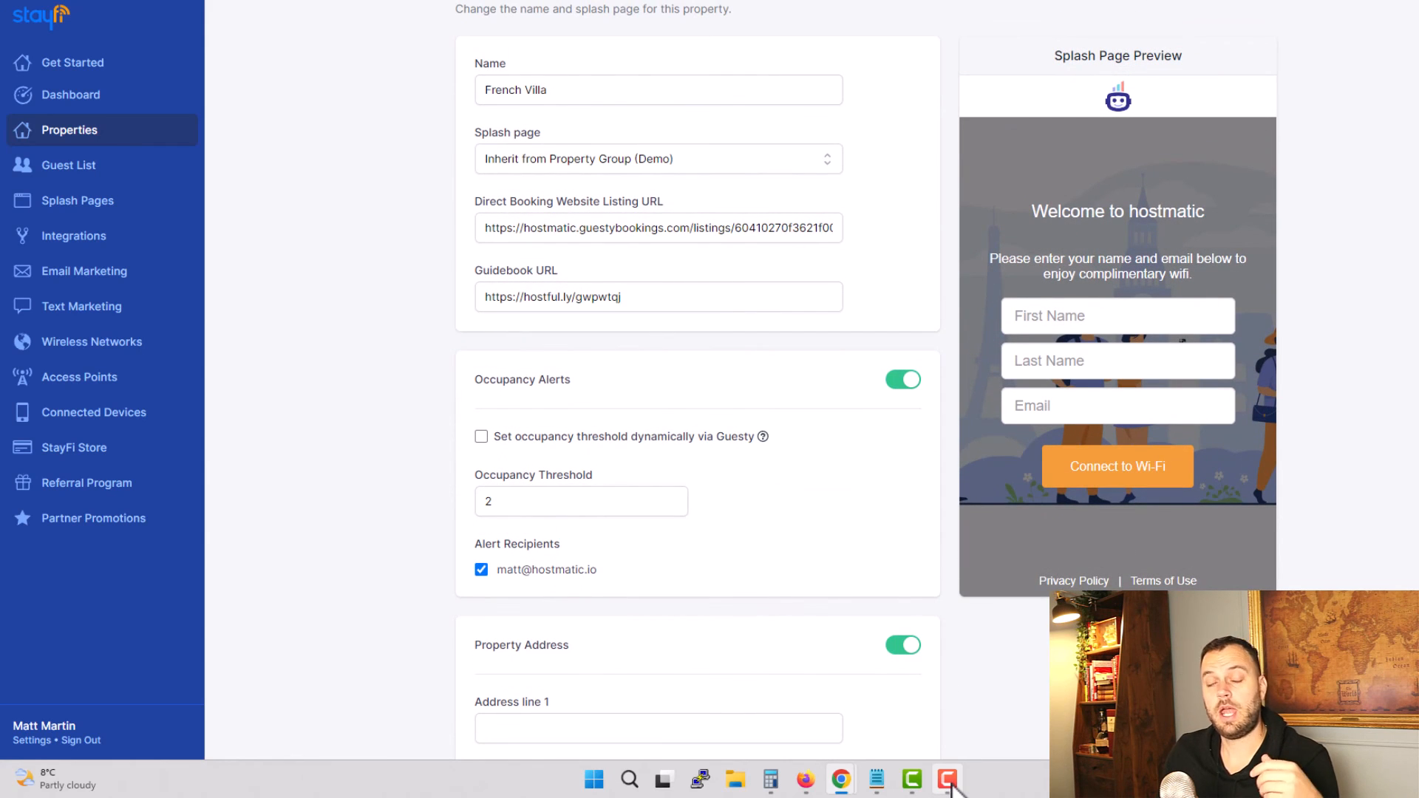
pyautogui.scroll(1, 636, 501)
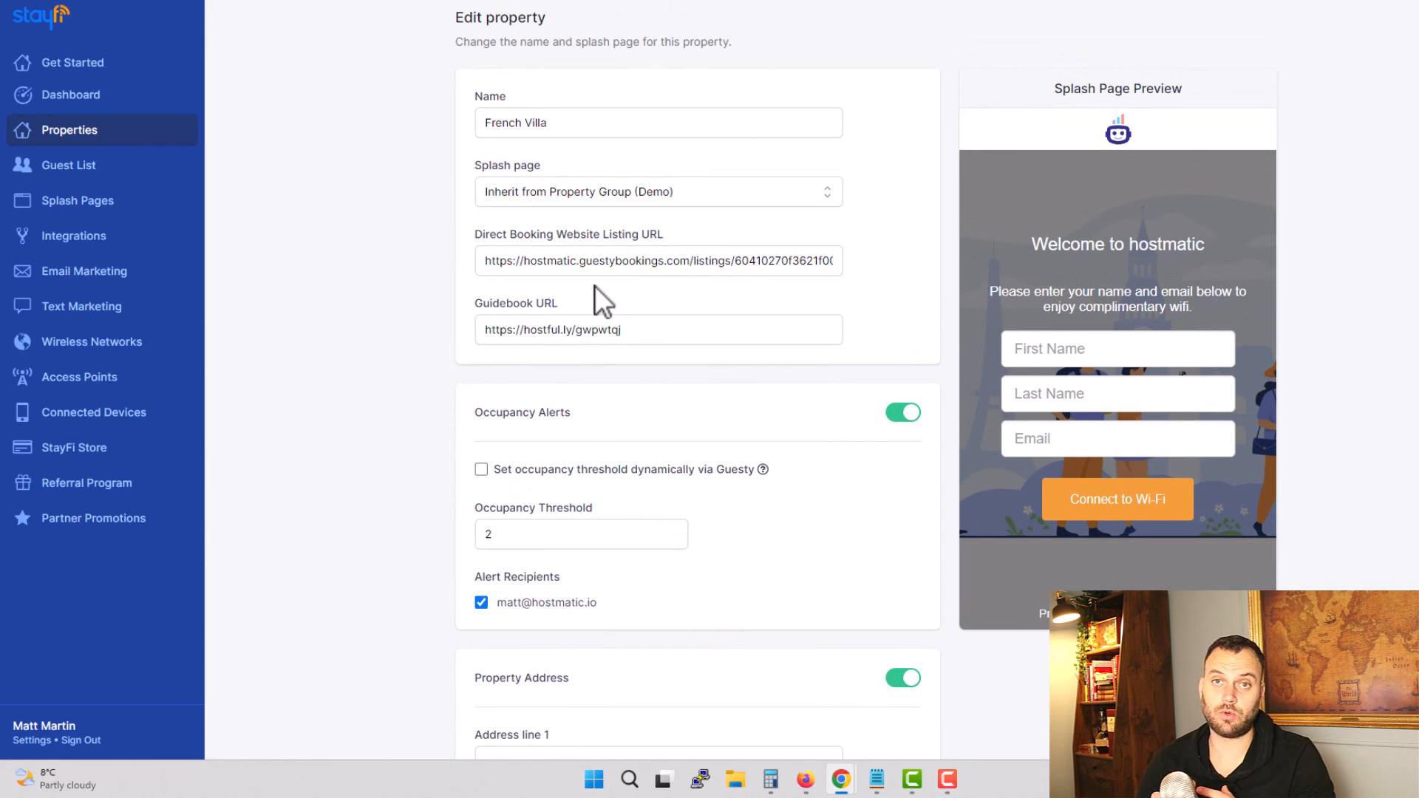
pyautogui.scroll(-1, 751, 367)
pyautogui.hotkey('alt', 'Left')
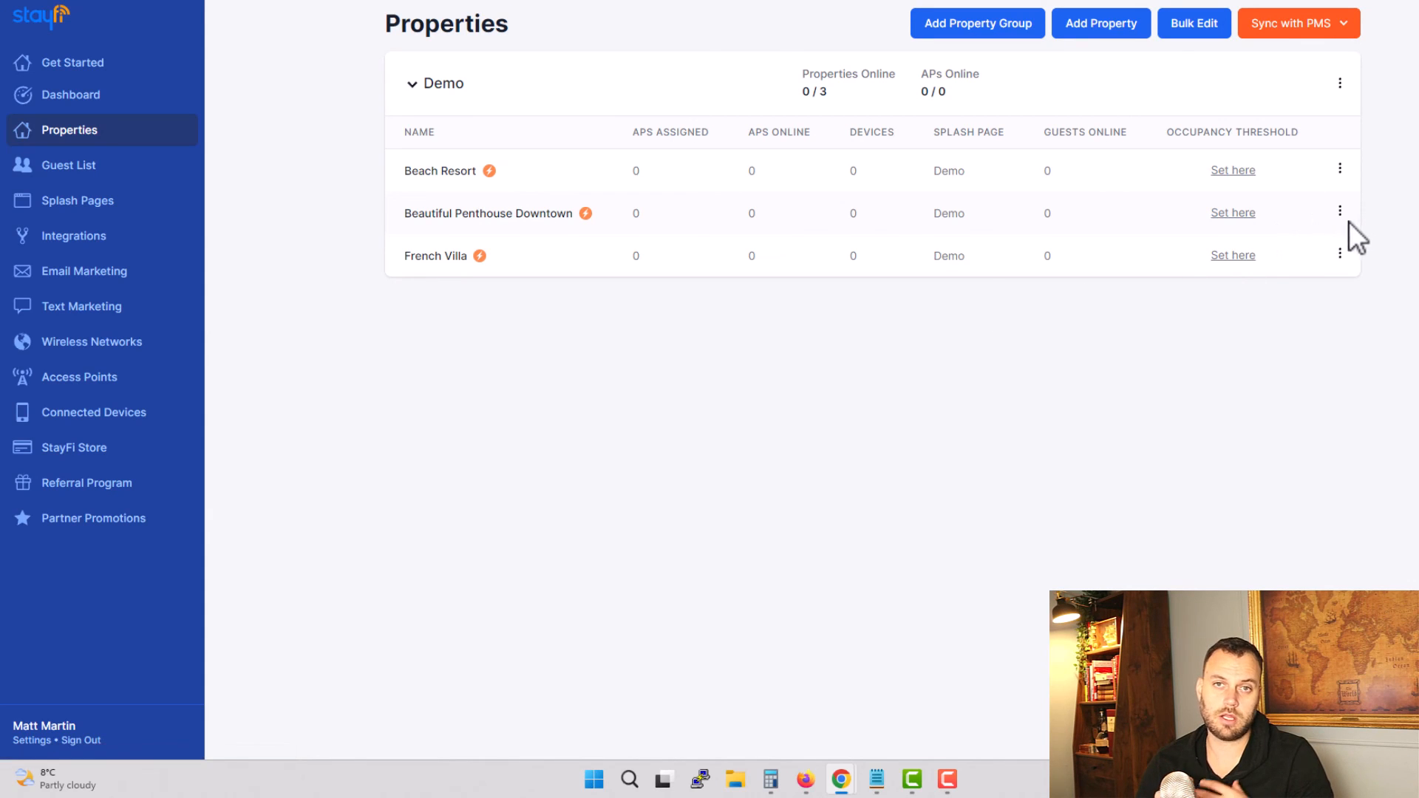
# Step: Check the available PMS sync options and open Beautiful Penthouse Downtown's property settings
pyautogui.click(1344, 27)
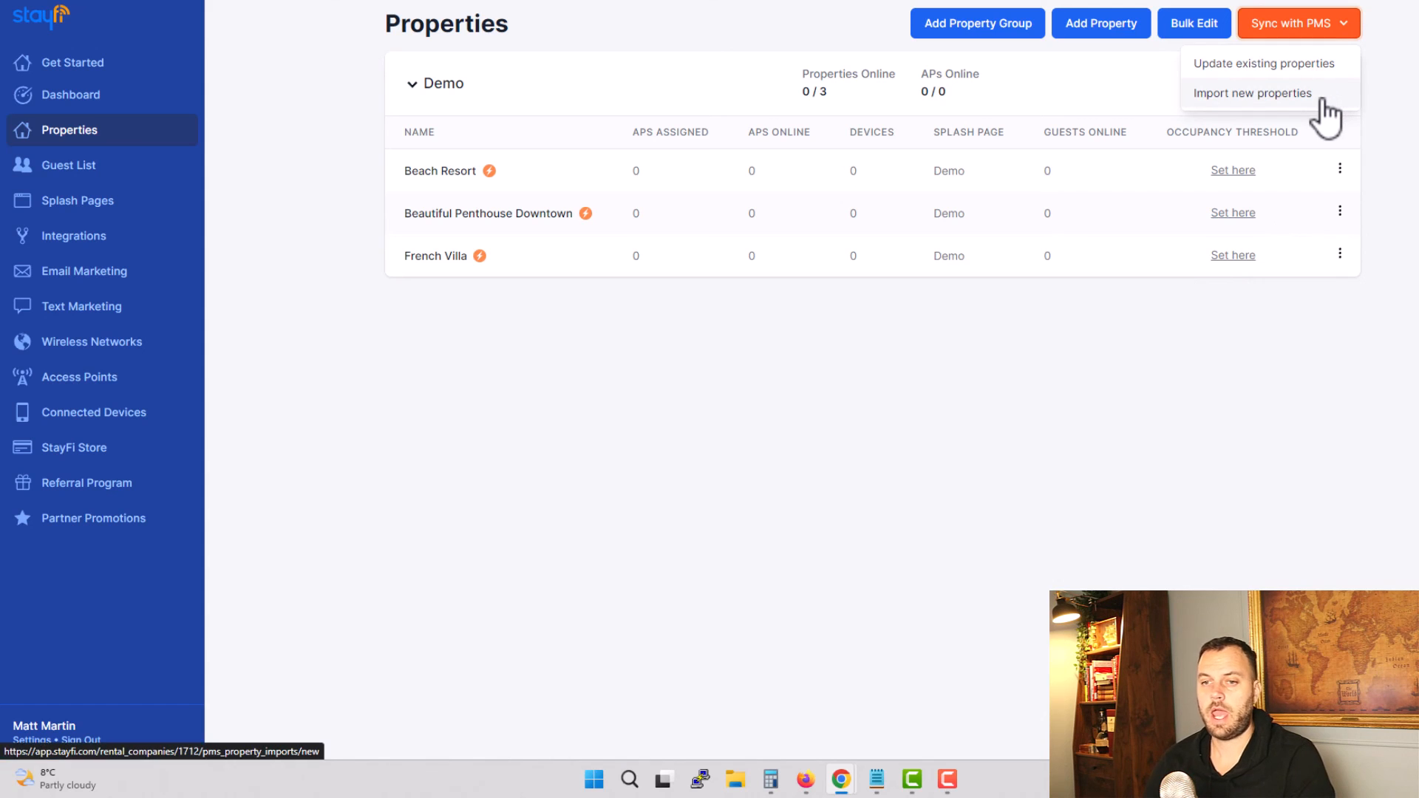
pyautogui.click(1340, 211)
pyautogui.click(1285, 247)
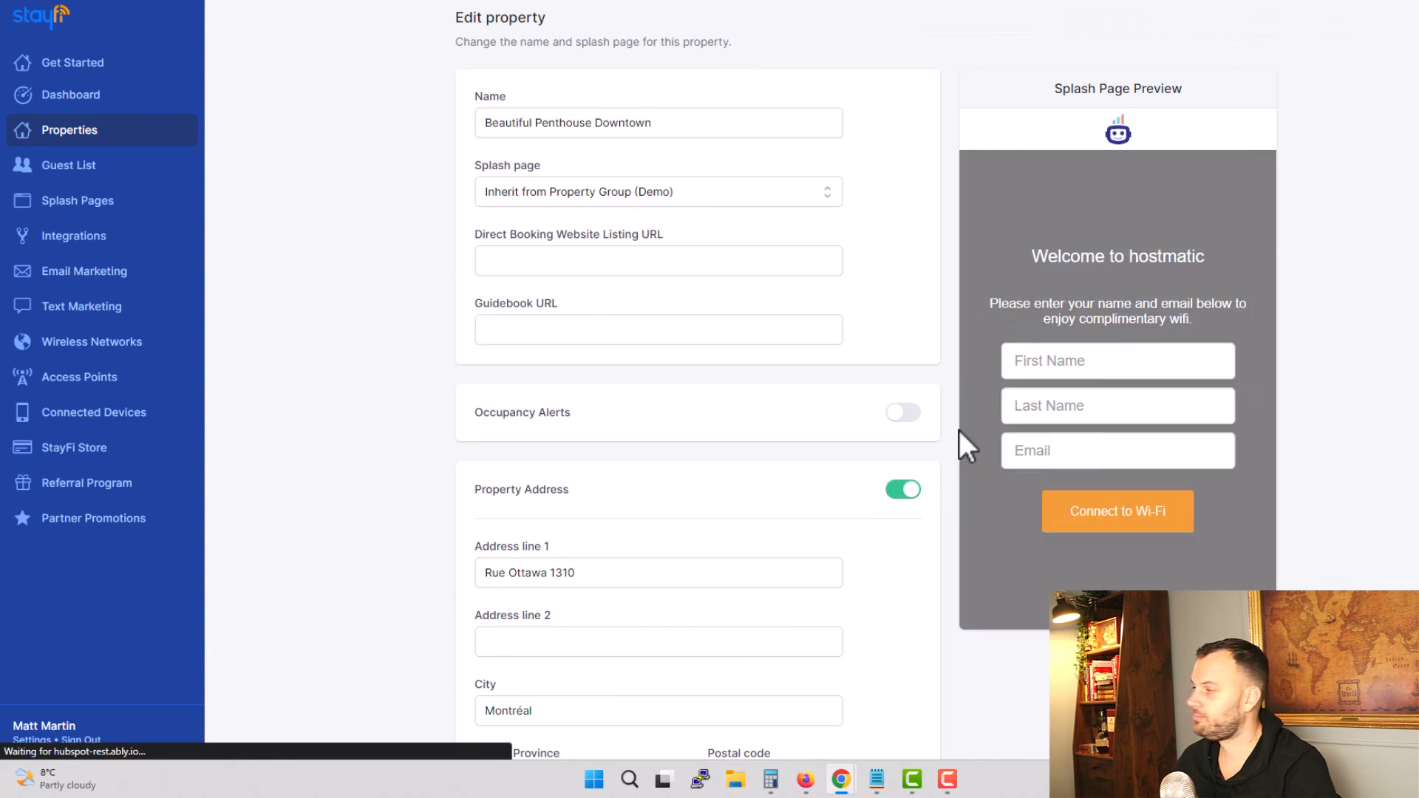